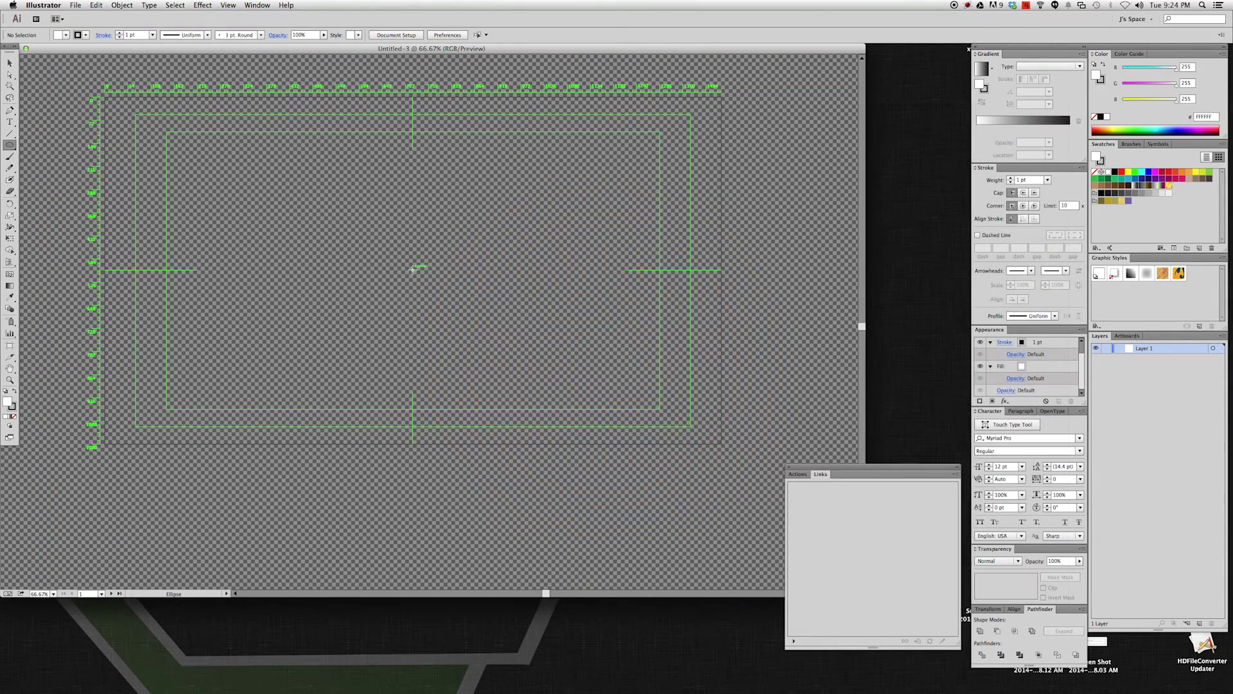
# Draw a white circle about 477 px wide, centred on the artboard.
pyautogui.moveTo(413, 270); pyautogui.dragTo(479, 329)
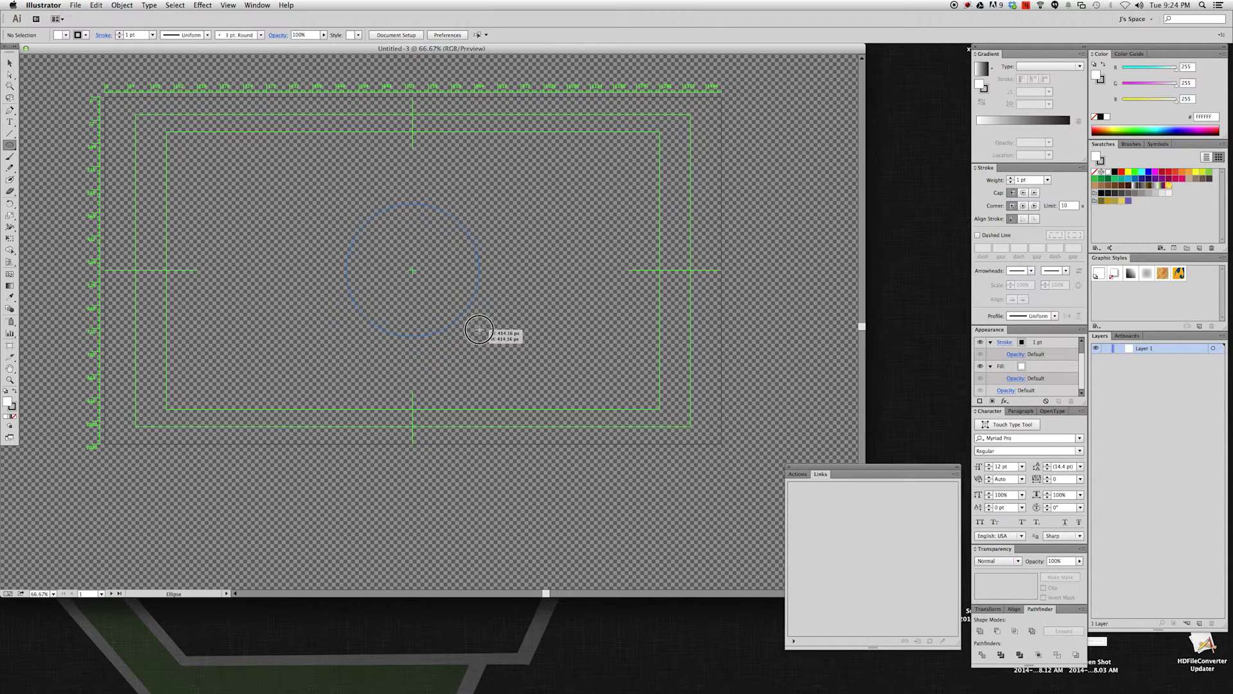
pyautogui.moveTo(479, 329)
pyautogui.mouseDown()
pyautogui.moveTo(507, 361)
pyautogui.moveTo(450, 309)
pyautogui.moveTo(489, 348)
pyautogui.mouseUp()
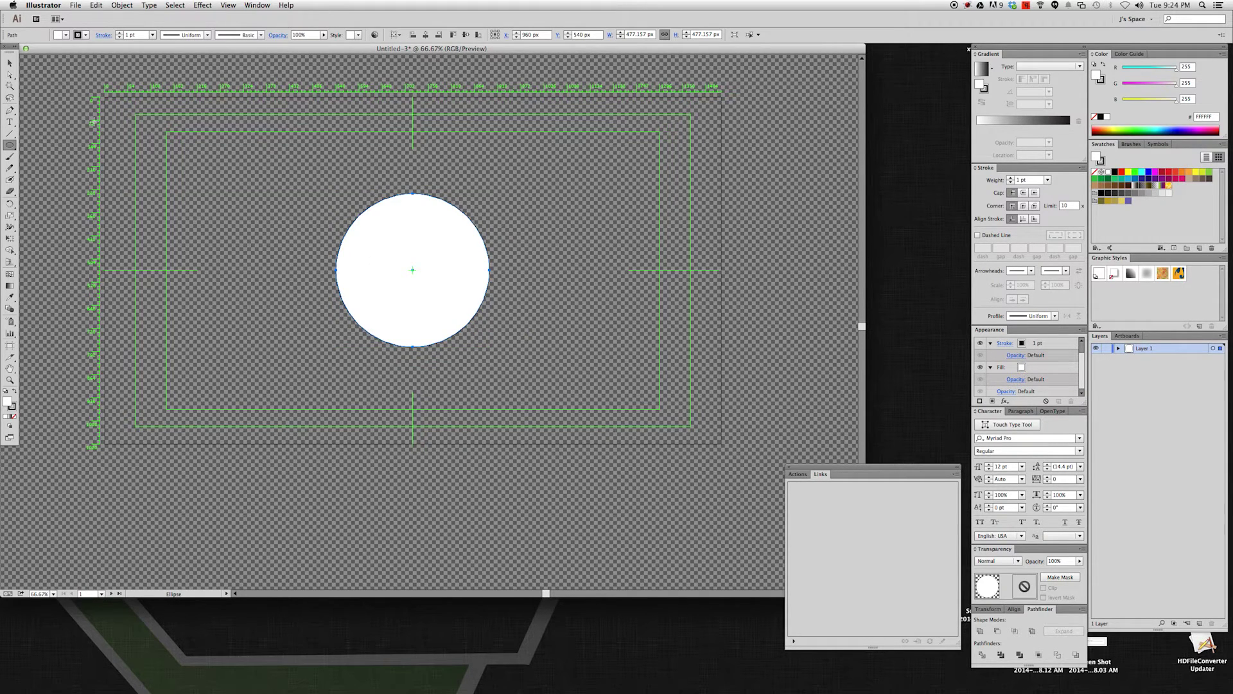
pyautogui.click(11, 122)
# Make the circle's edge a type-on-a-path object with Type on a Path, then select all its text.
pyautogui.moveTo(10, 122); pyautogui.dragTo(63, 148)
pyautogui.click(384, 340)
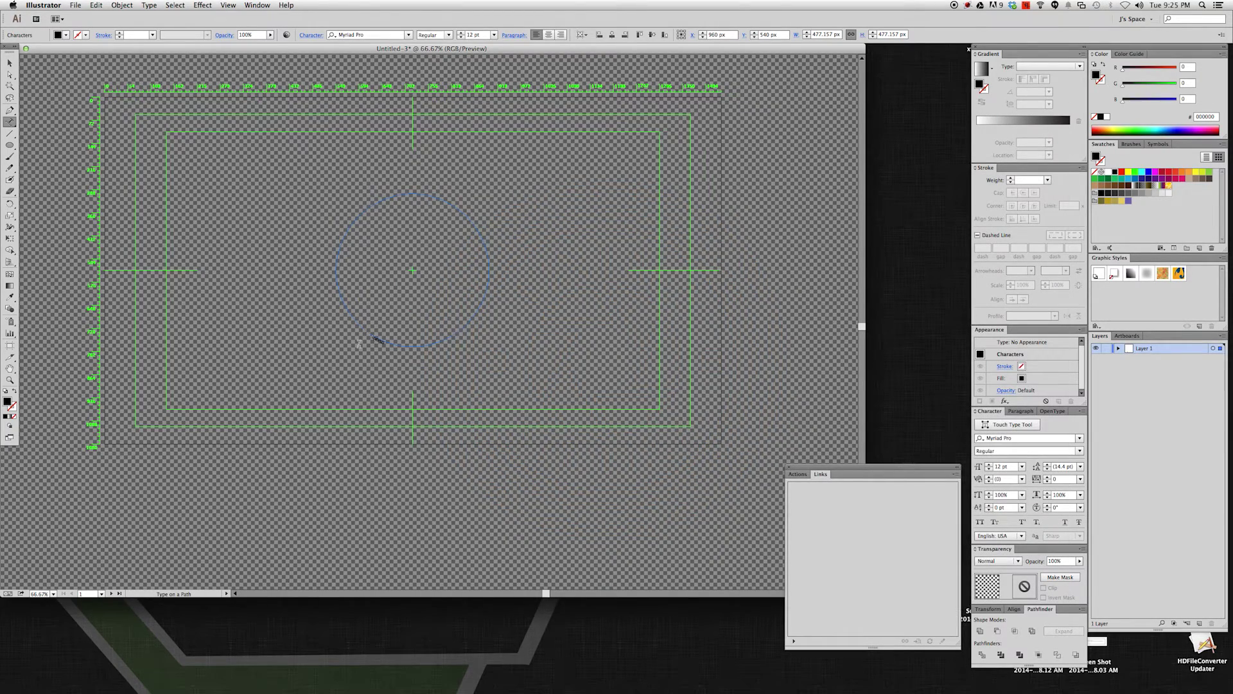
pyautogui.press('super+a')
# Set the STUDIOS path text in Times Regular at 100 pt.
pyautogui.click(1015, 439)
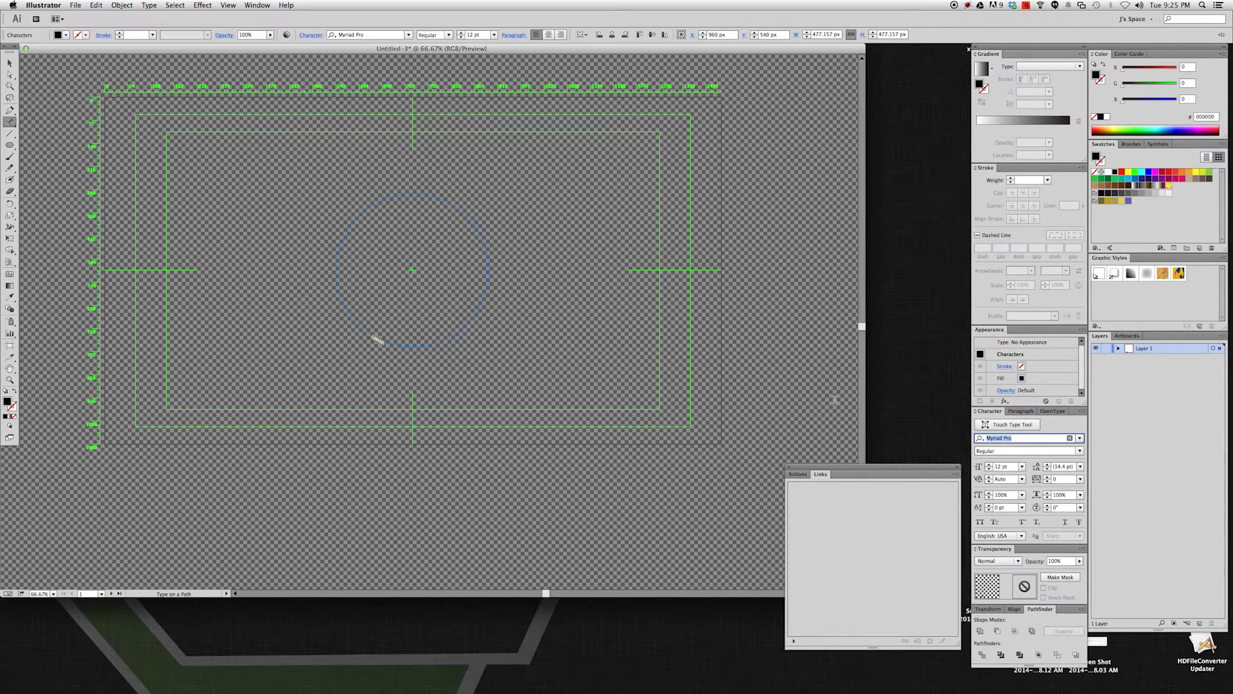
pyautogui.write('Time')
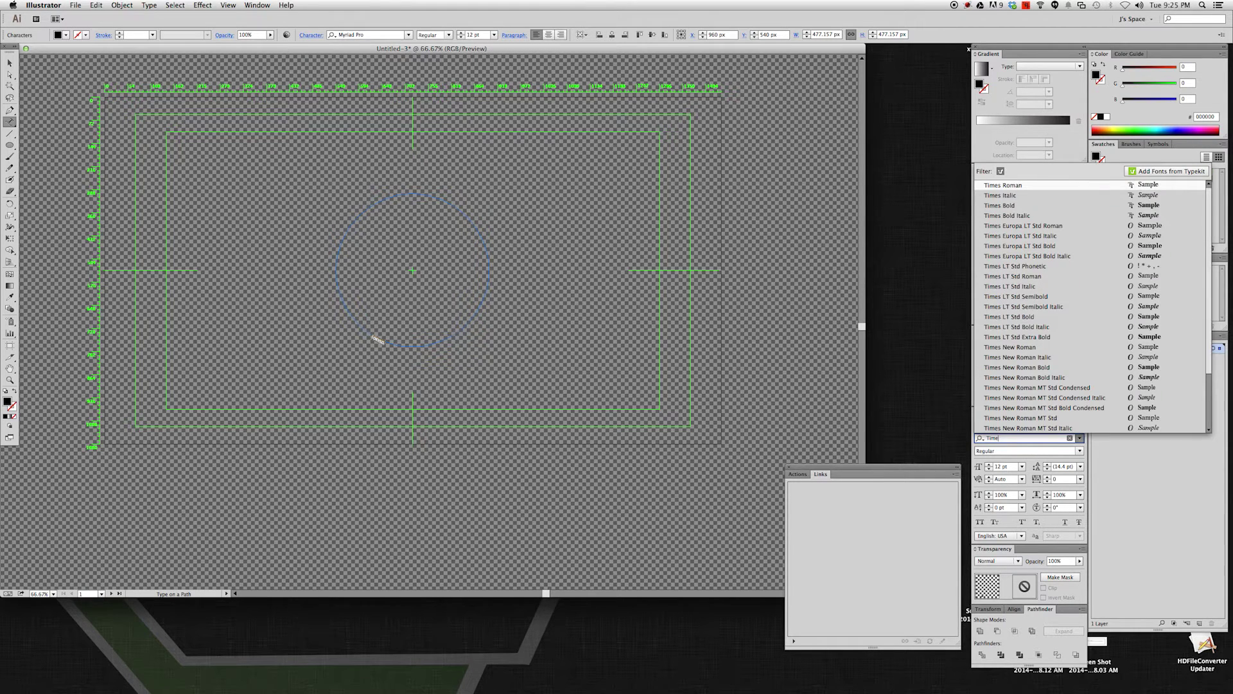
pyautogui.press('Tab')
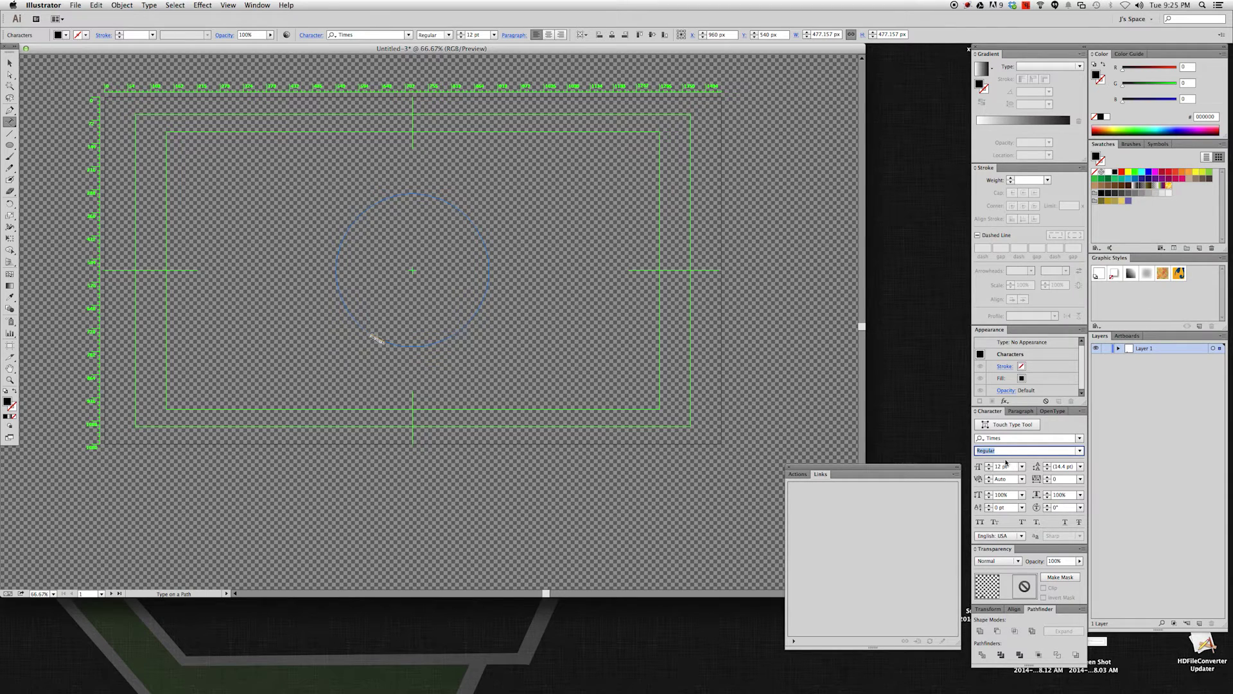
pyautogui.press('Tab')
pyautogui.write('100')
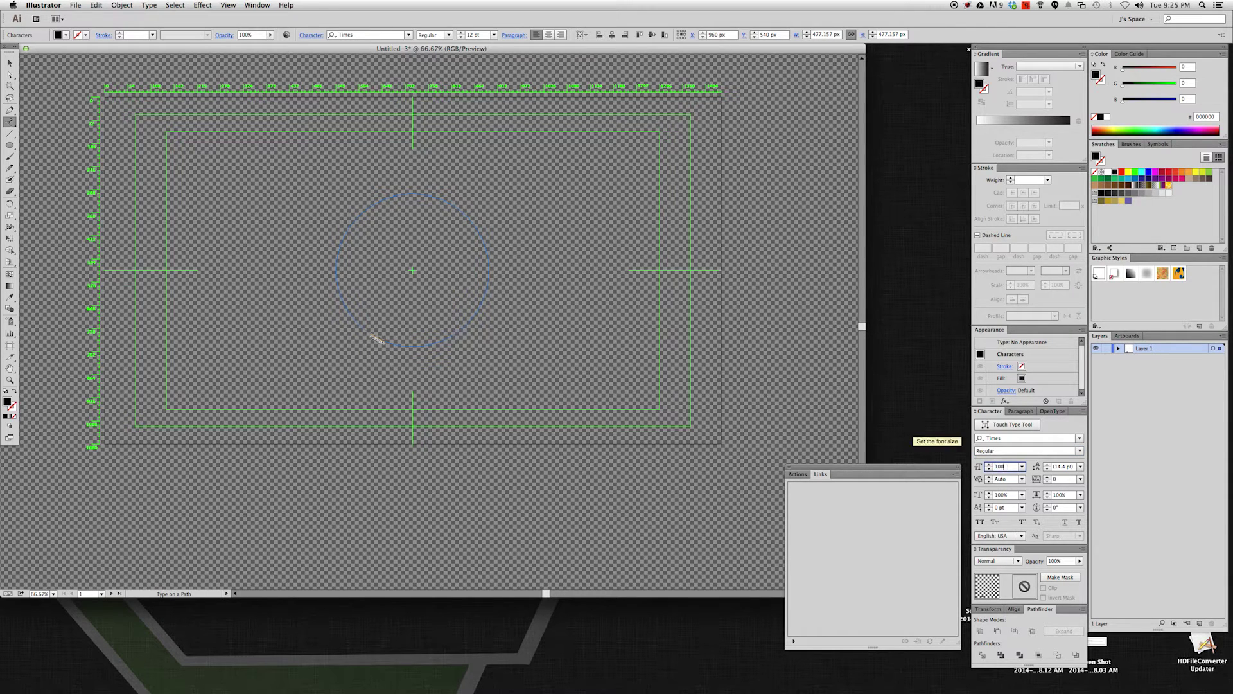
pyautogui.press('Tab')
pyautogui.click(329, 289)
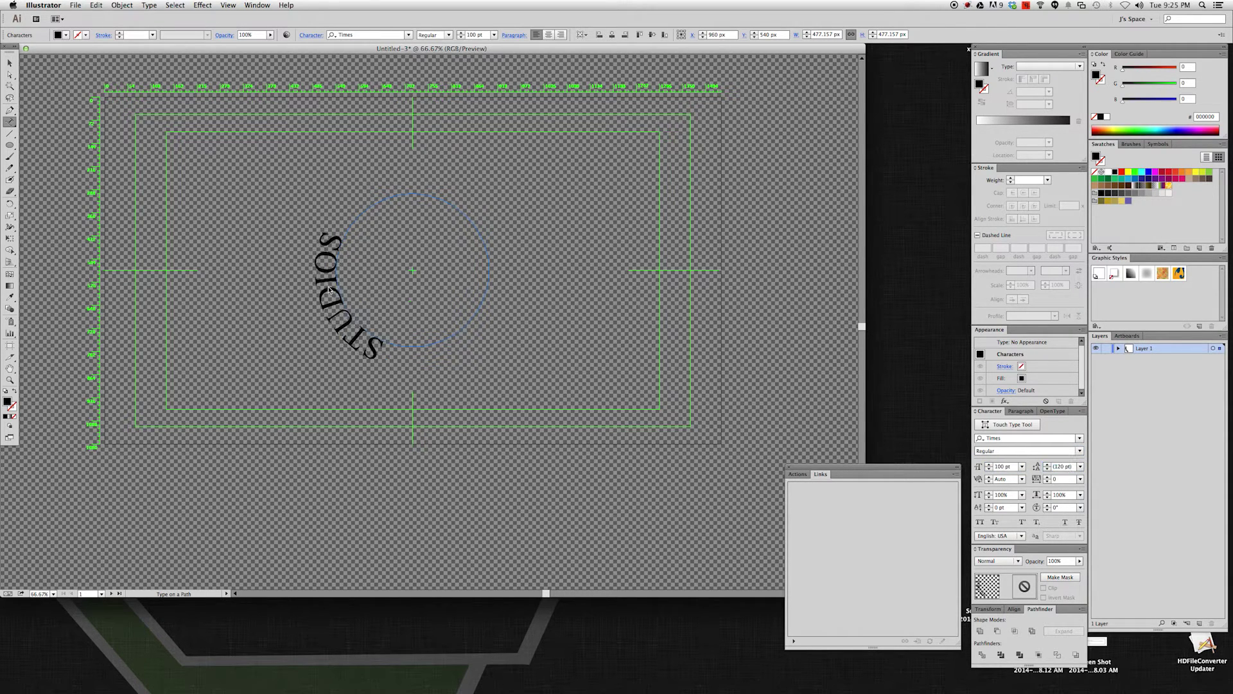
pyautogui.click(10, 75)
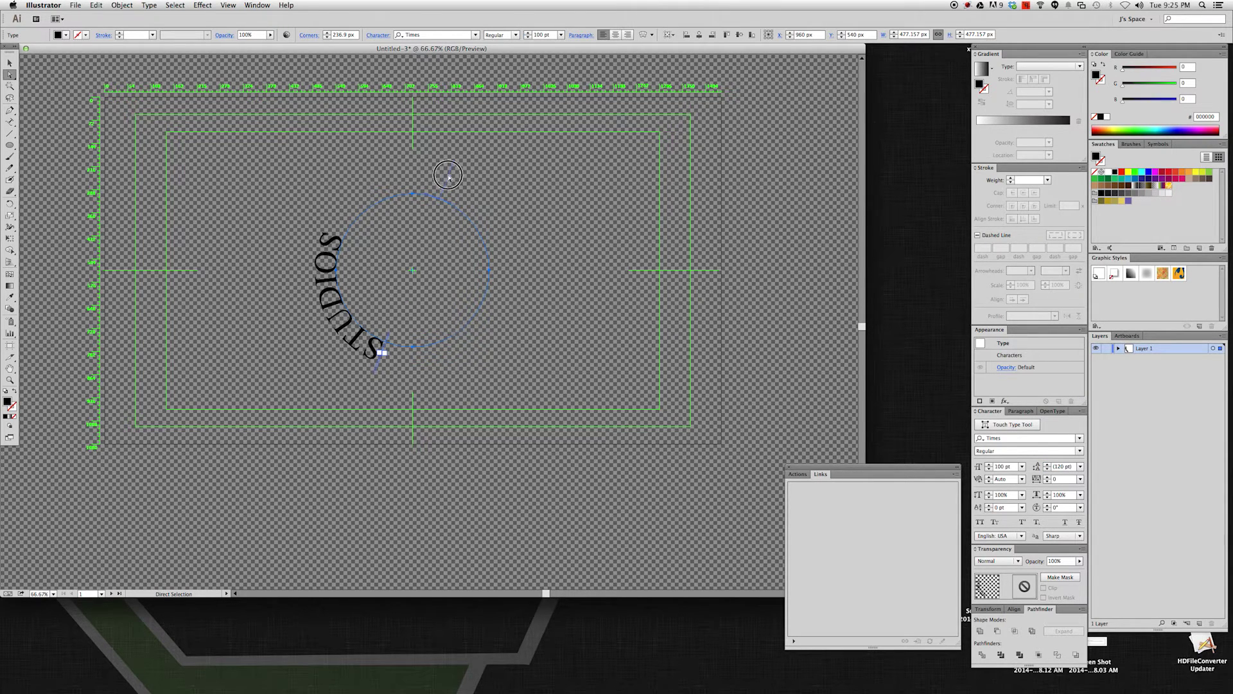
# Slide STUDIOS to the circle's bottom and put an artboard-sized white rectangle behind everything.
pyautogui.moveTo(449, 177); pyautogui.dragTo(345, 201)
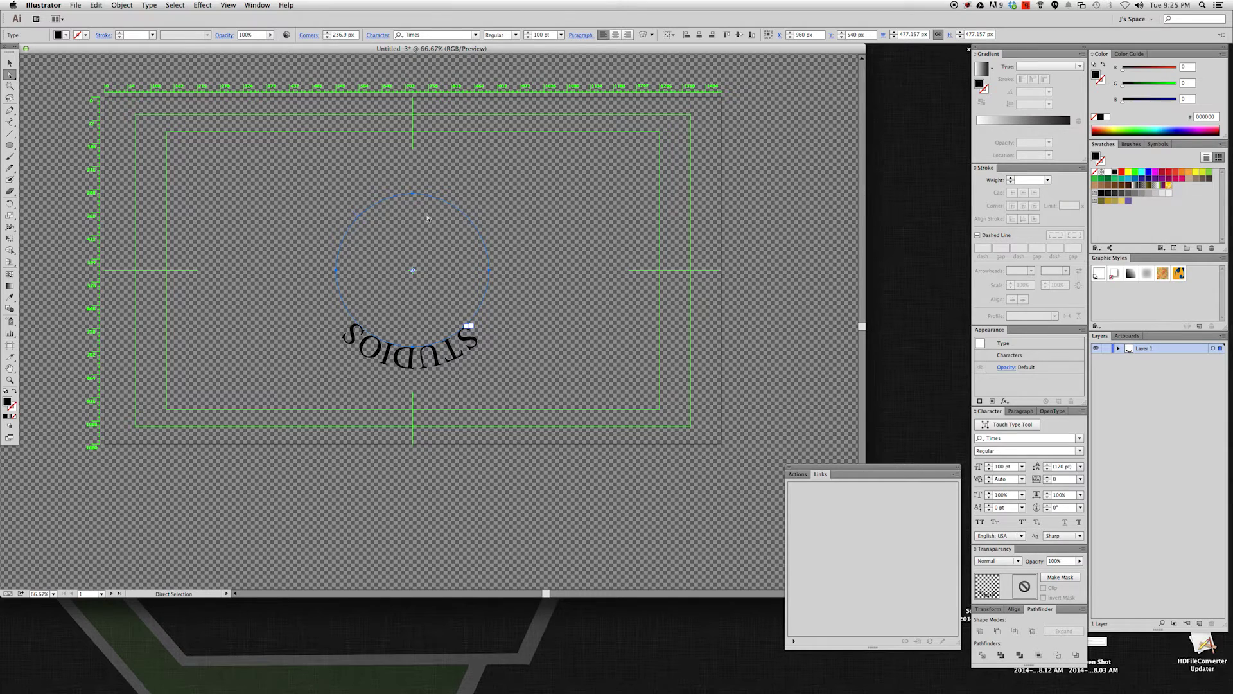
pyautogui.click(8, 146)
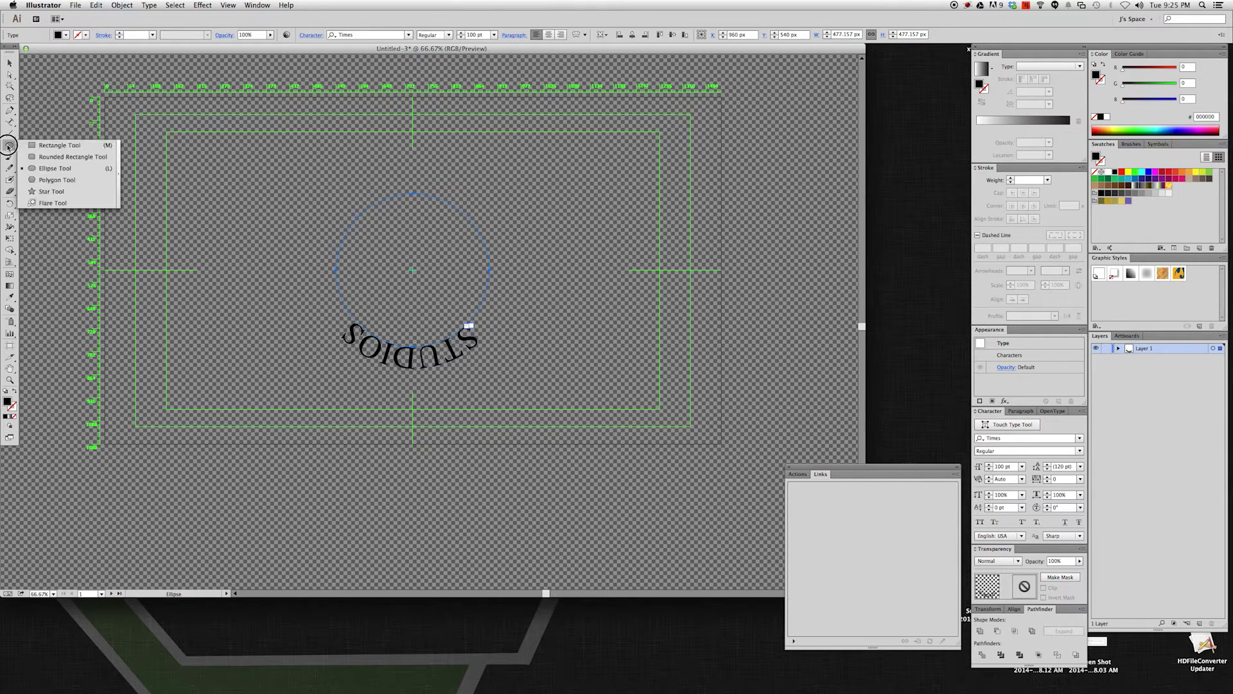
pyautogui.click(39, 146)
pyautogui.moveTo(141, 135); pyautogui.dragTo(656, 413)
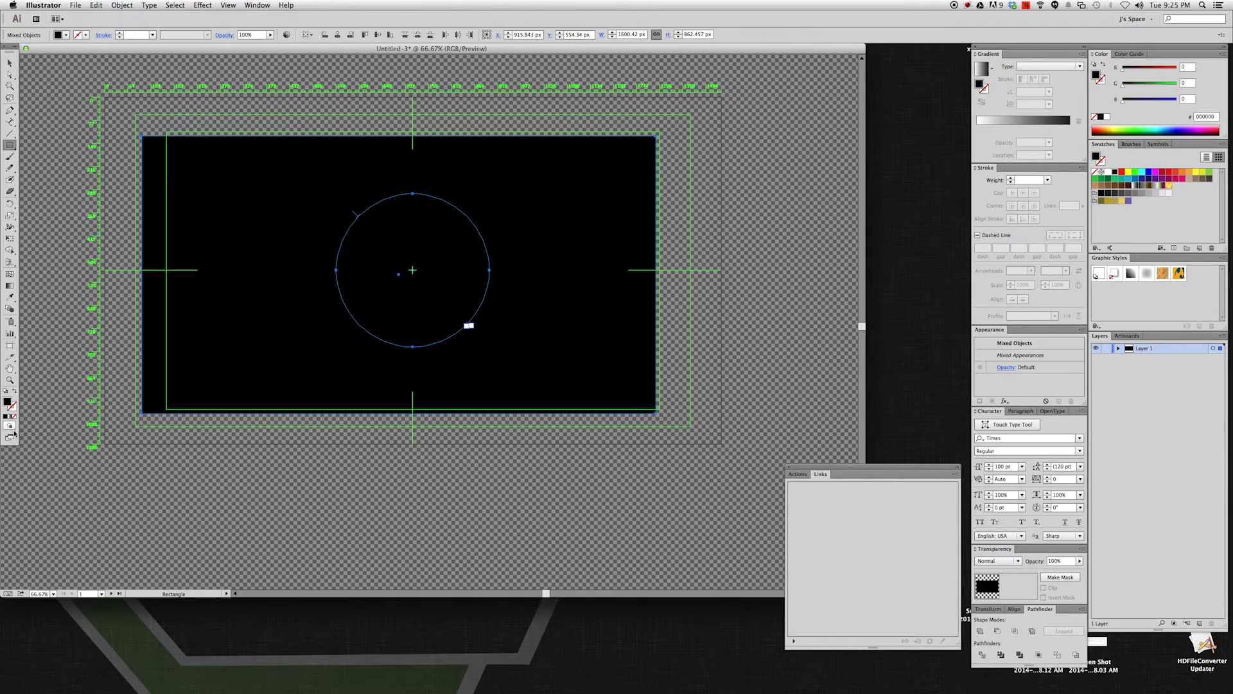
pyautogui.click(6, 391)
pyautogui.press('v')
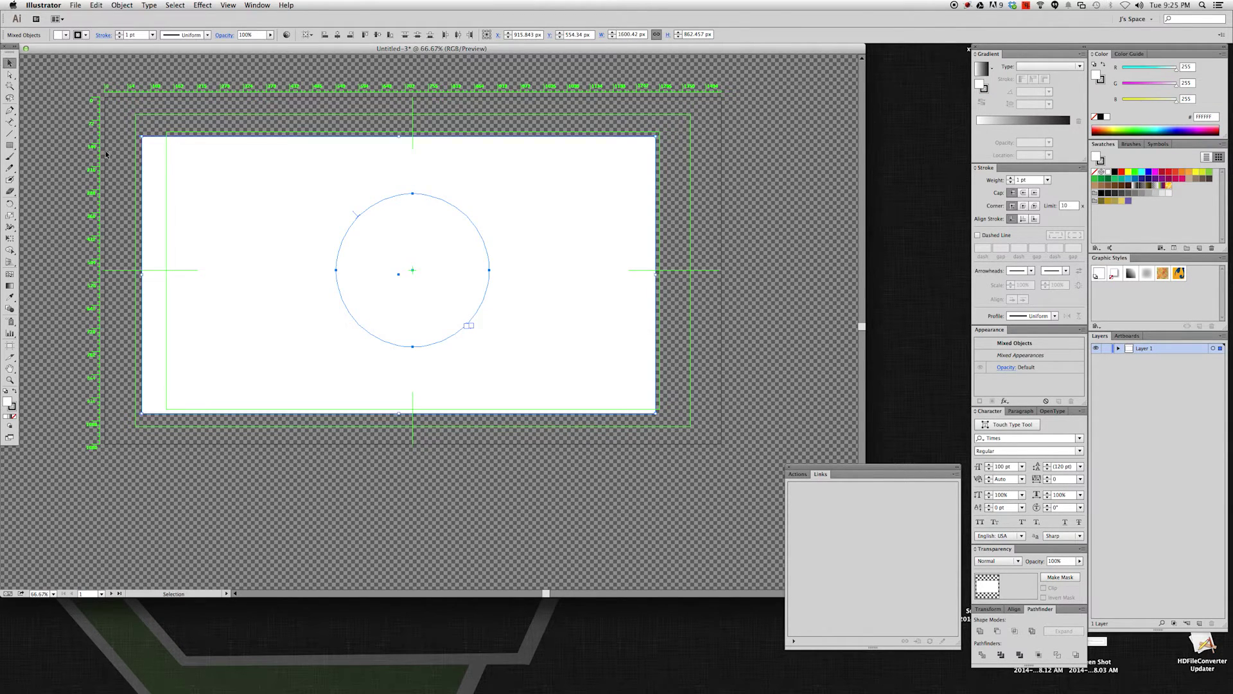
pyautogui.click(226, 170)
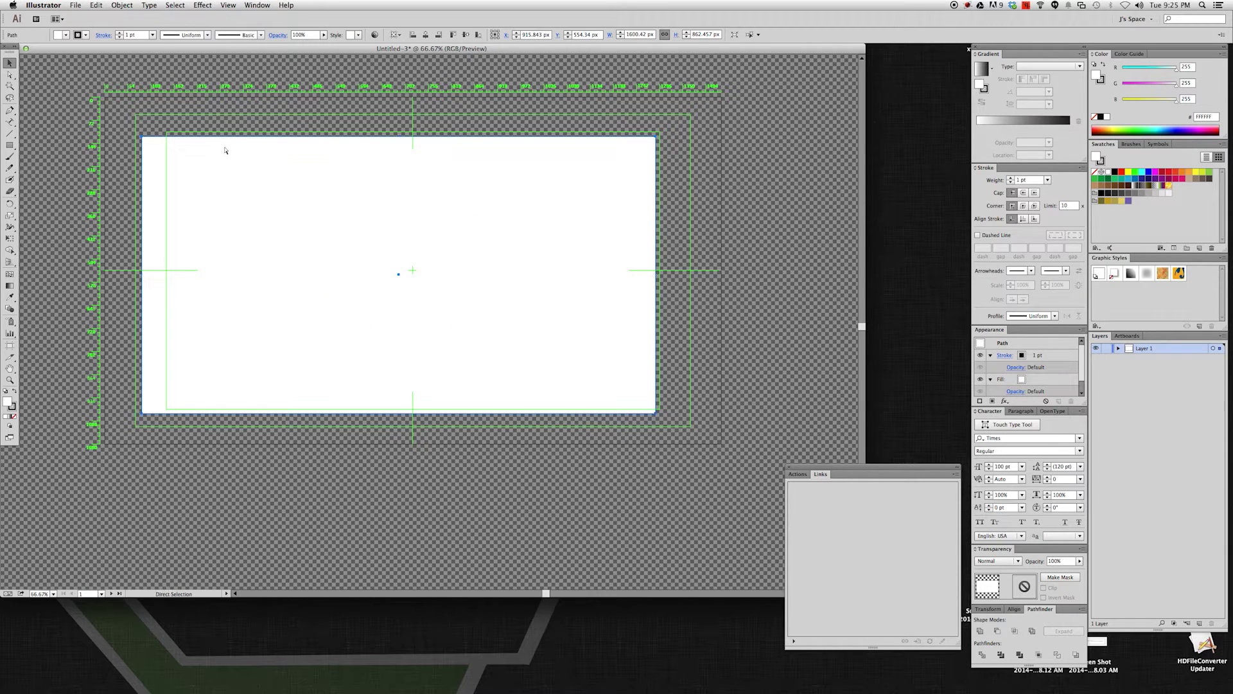
pyautogui.hotkey('ctrl', 'shift', '[')
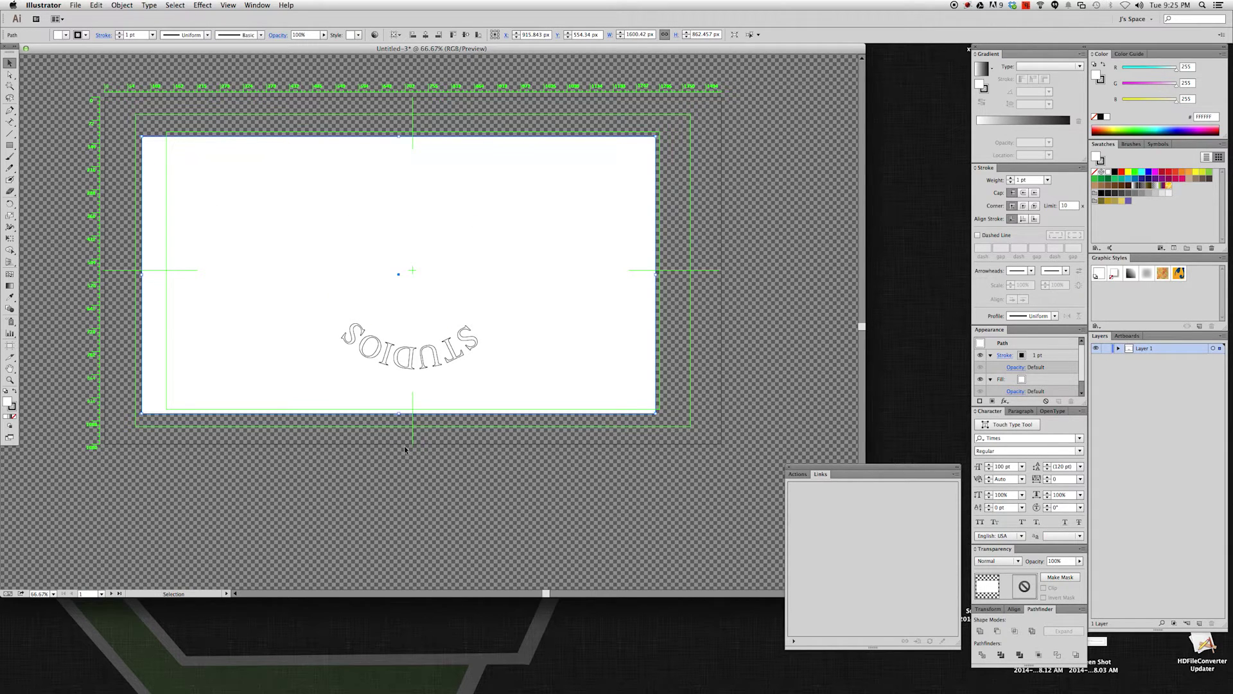
# Align STUDIOS to centre on its path and flip it upright along the circle's bottom.
pyautogui.click(406, 355)
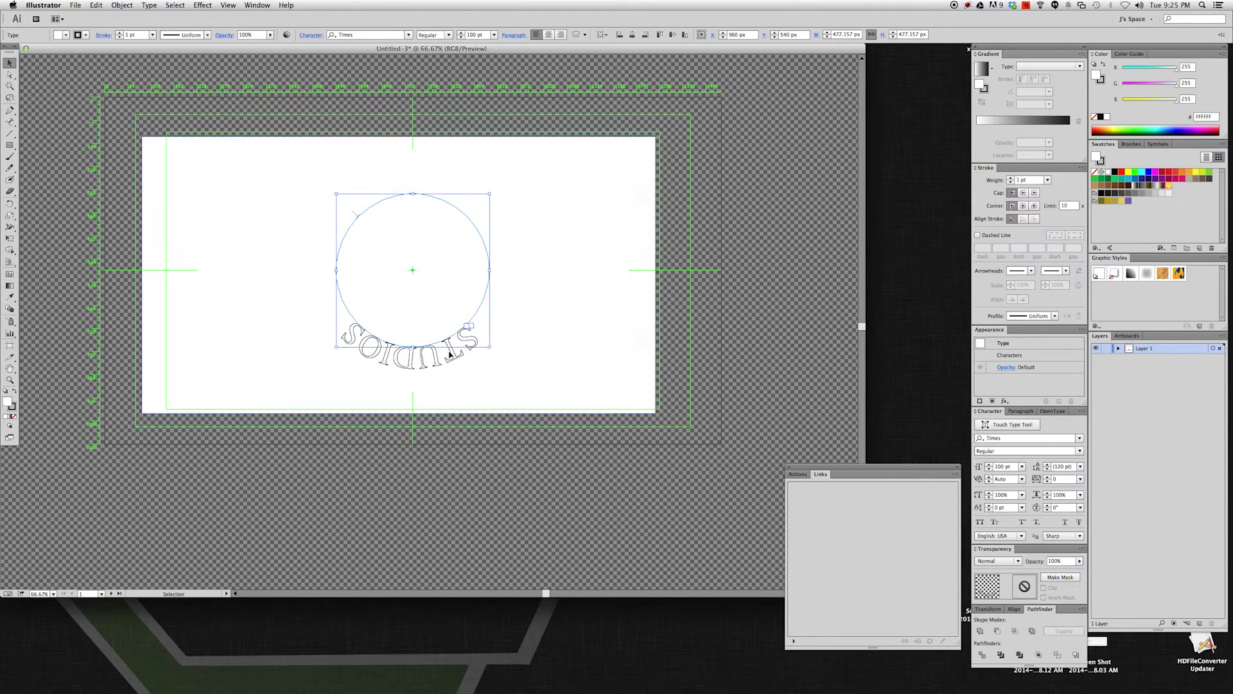
pyautogui.click(9, 75)
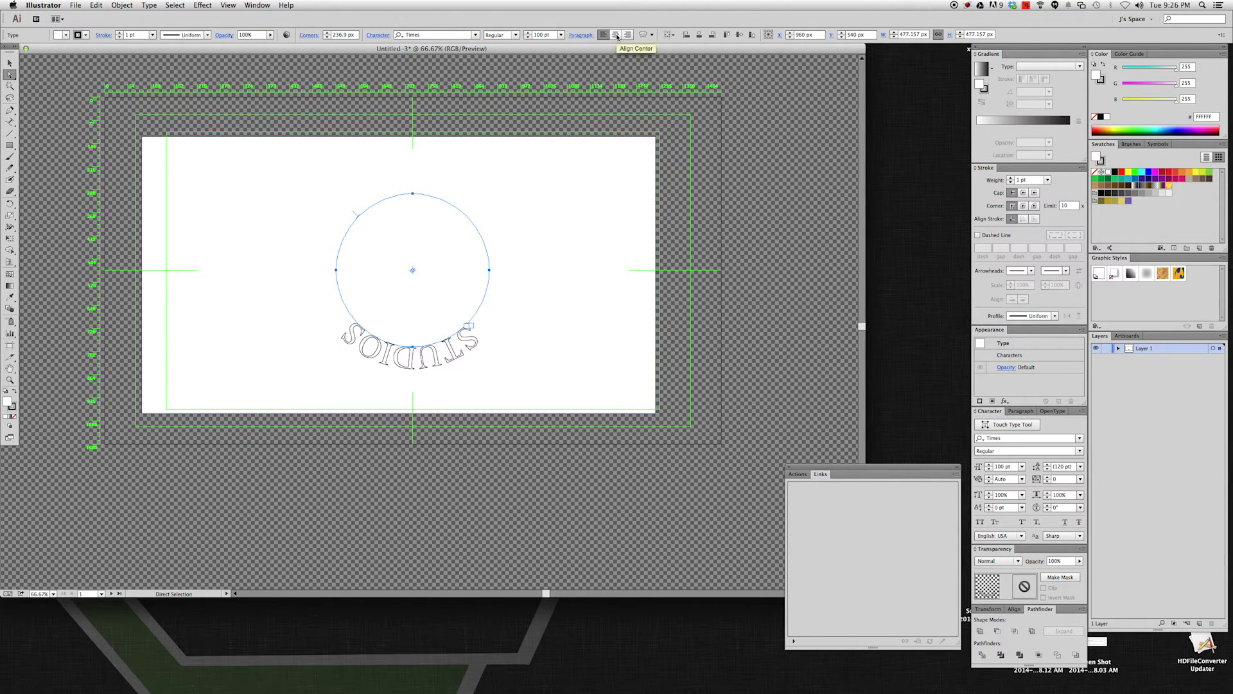
pyautogui.click(616, 35)
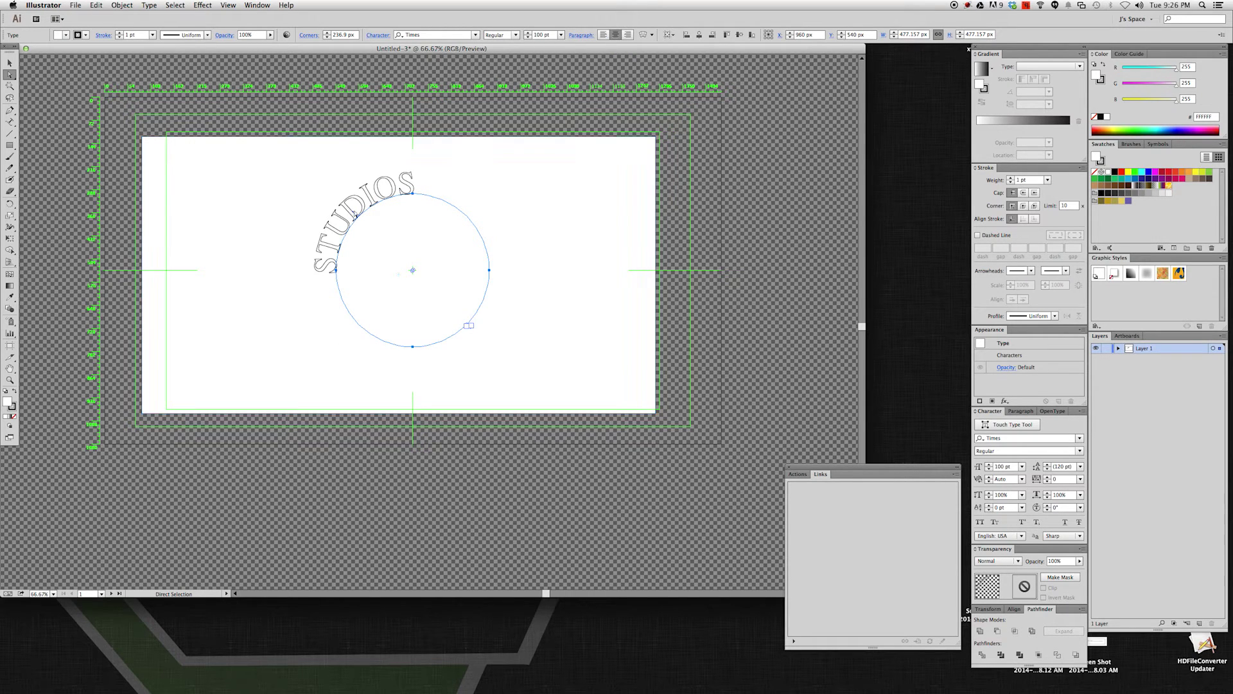
pyautogui.moveTo(355, 216); pyautogui.dragTo(411, 342)
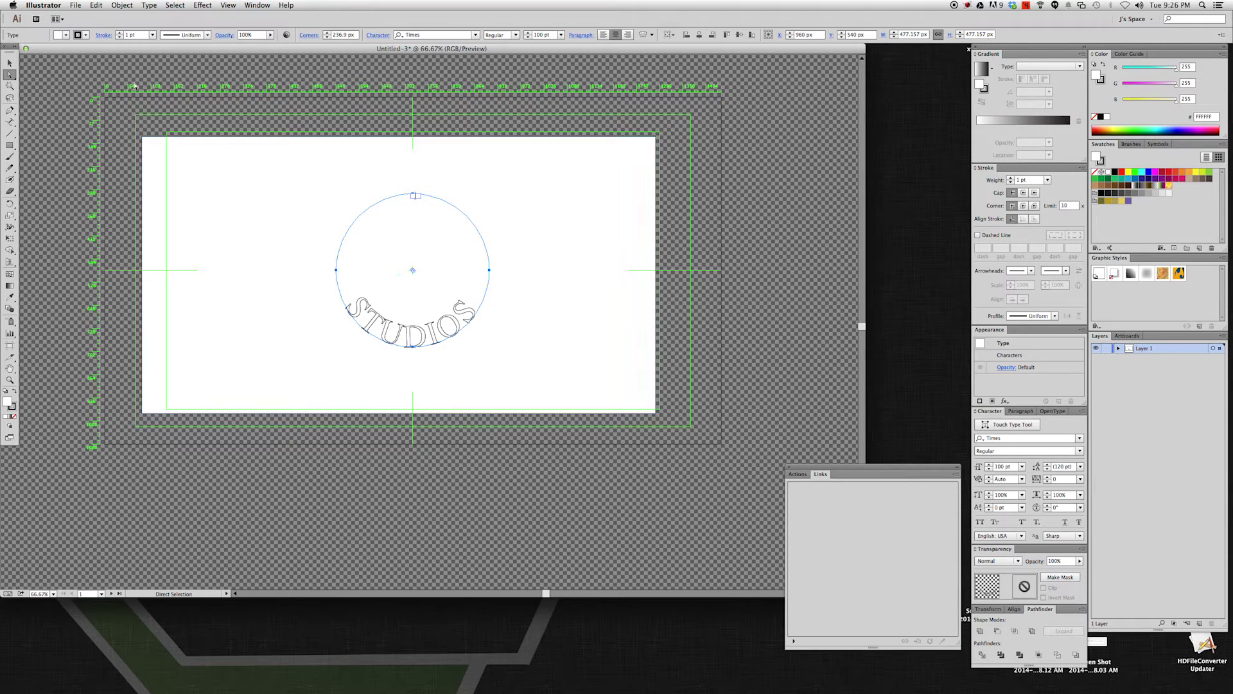
# Swap STUDIOS' fill and stroke and set the stroke to None for solid black letters.
pyautogui.doubleClick(426, 335)
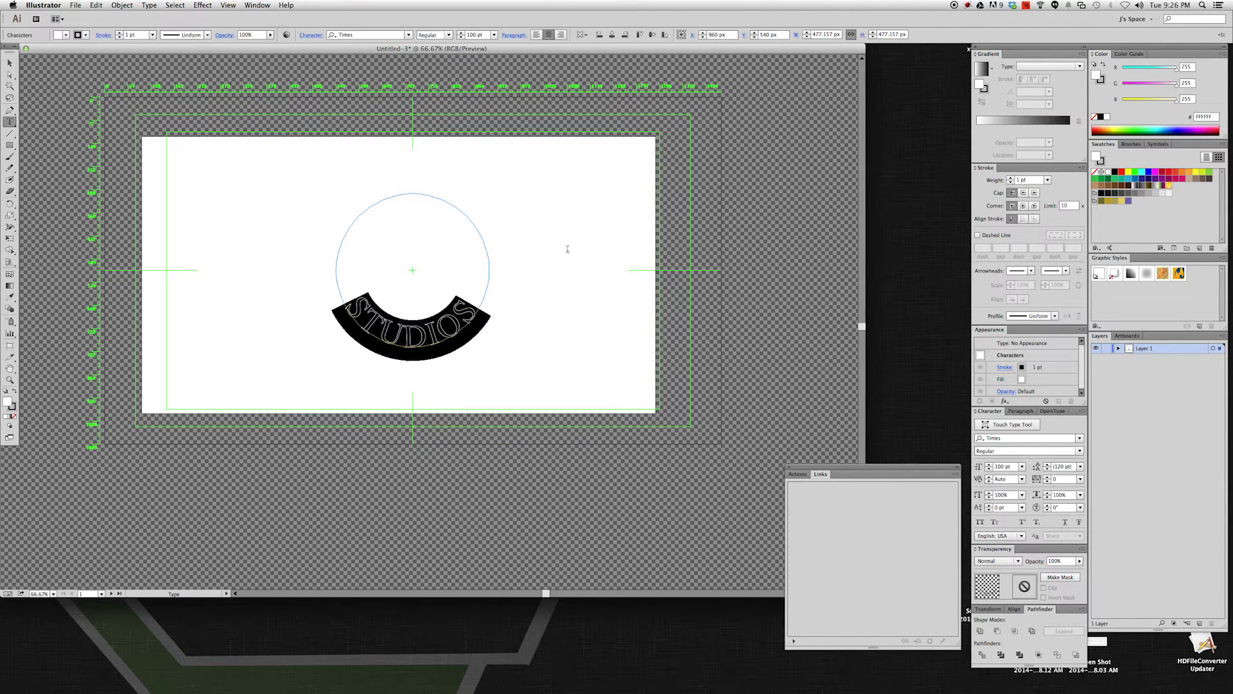
pyautogui.click(15, 391)
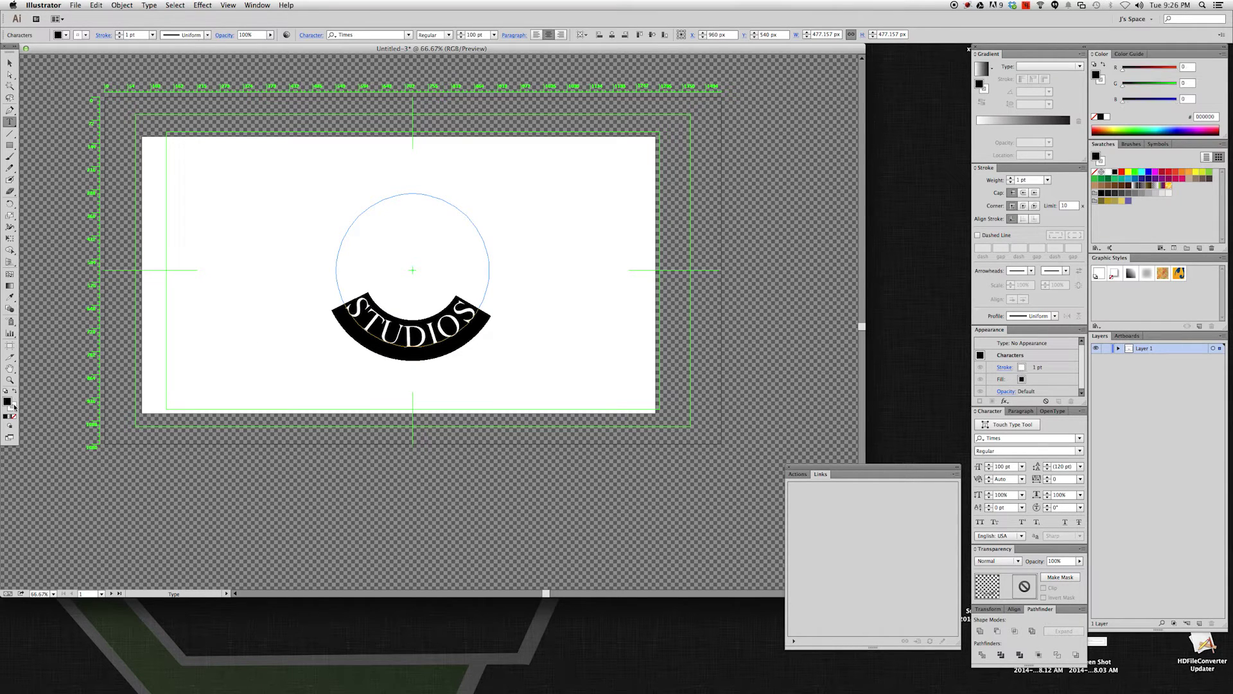
pyautogui.click(13, 416)
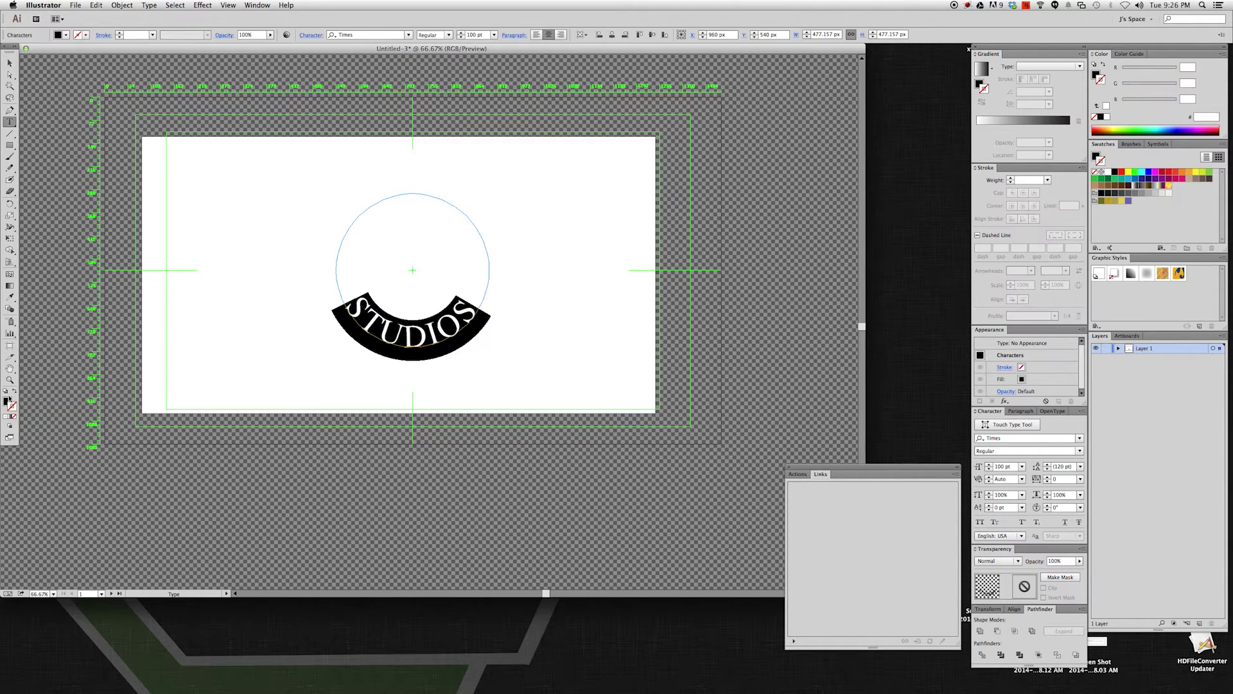
pyautogui.click(10, 62)
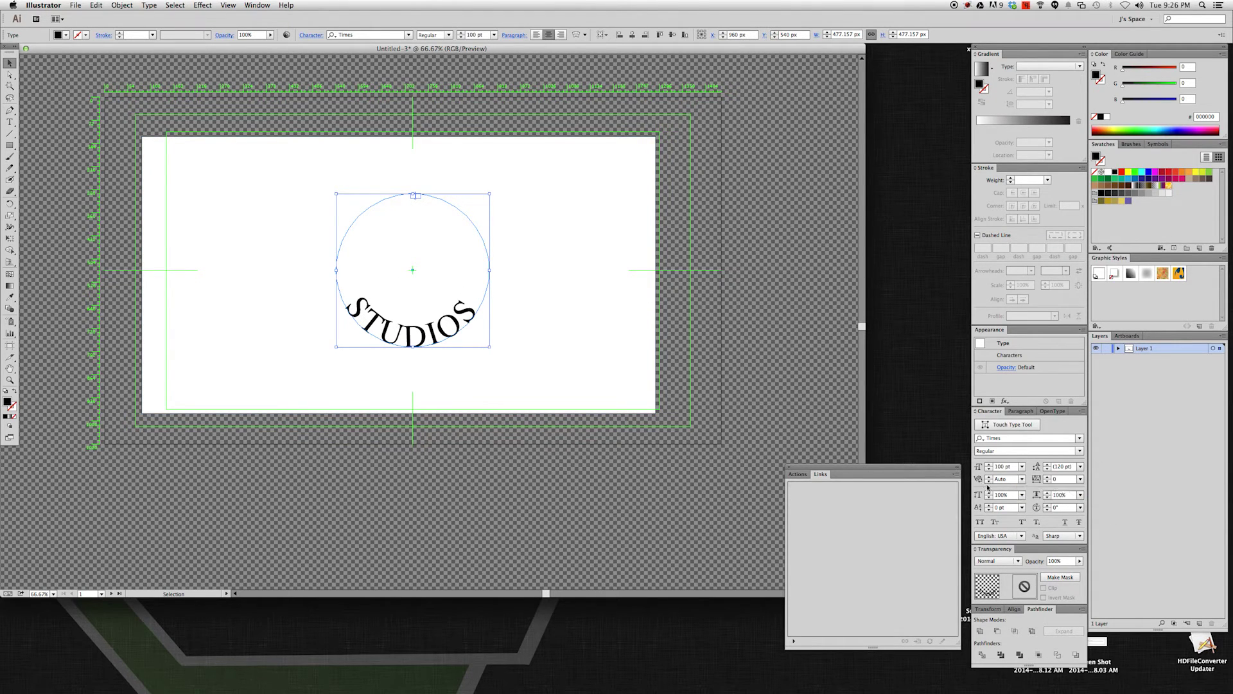
# Apply Optical kerning to STUDIOS and select all of its letters.
pyautogui.click(1022, 479)
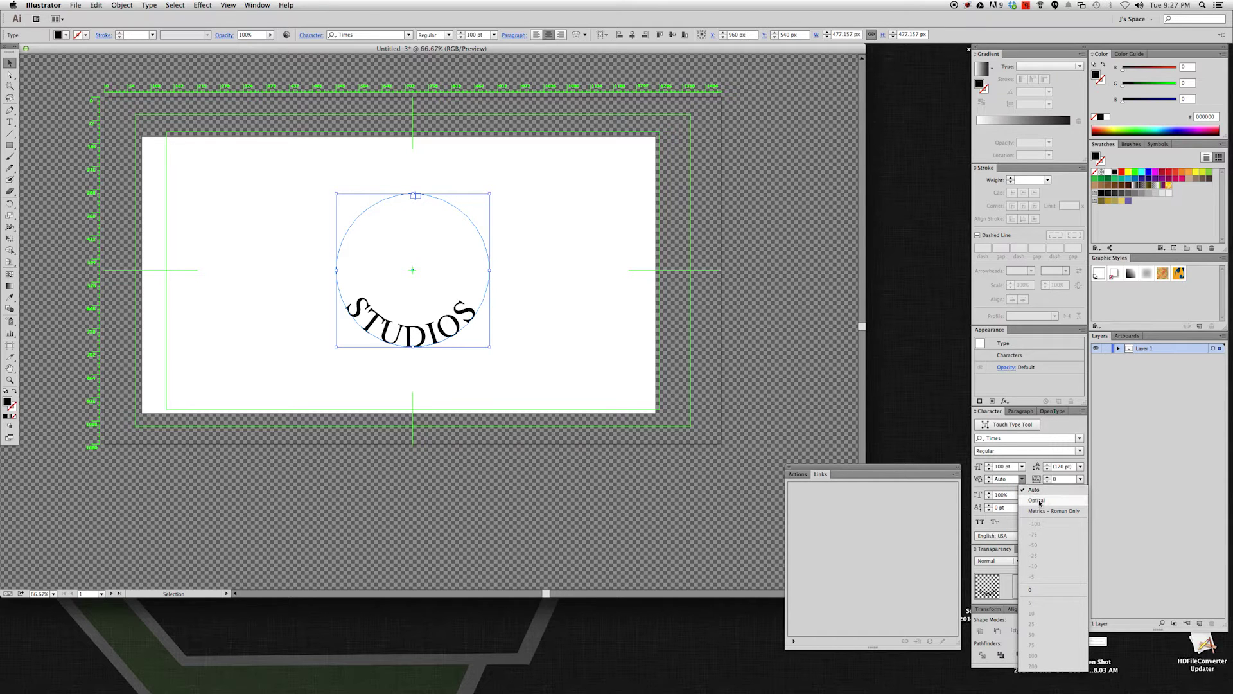
pyautogui.click(1039, 502)
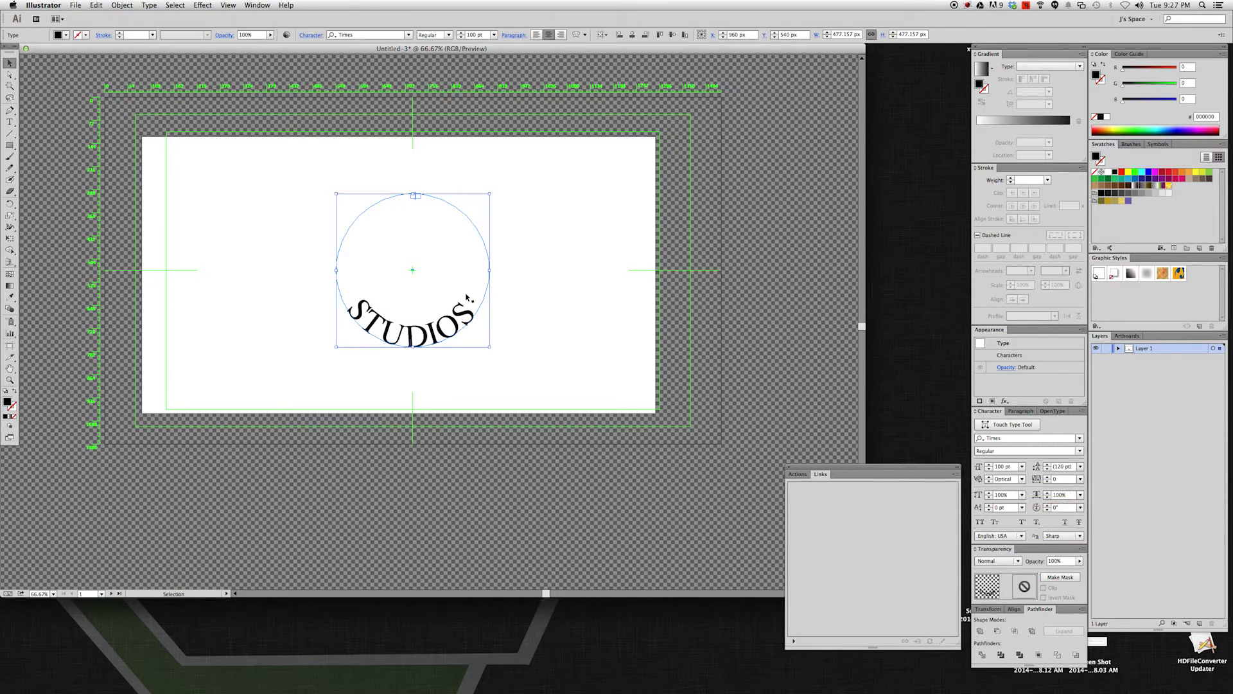
pyautogui.doubleClick(459, 321)
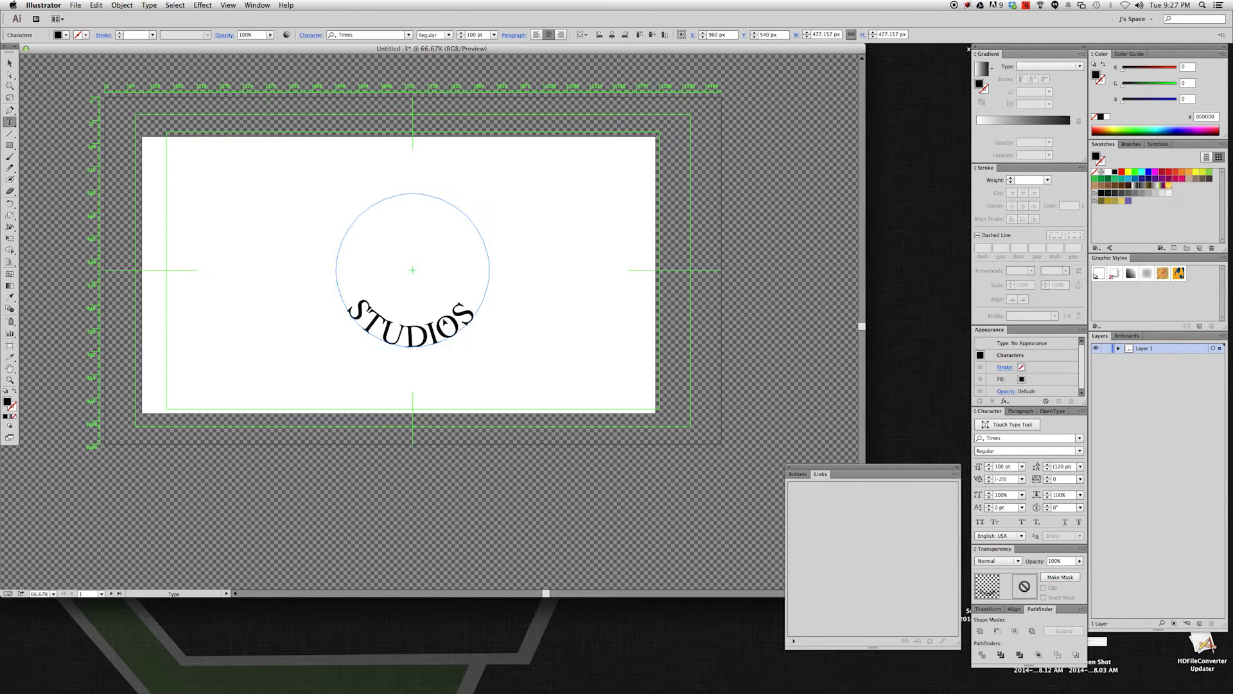
pyautogui.press('super+a')
# Compare Auto and Optical kerning on the selected STUDIOS, ending on Optical.
pyautogui.click(1021, 479)
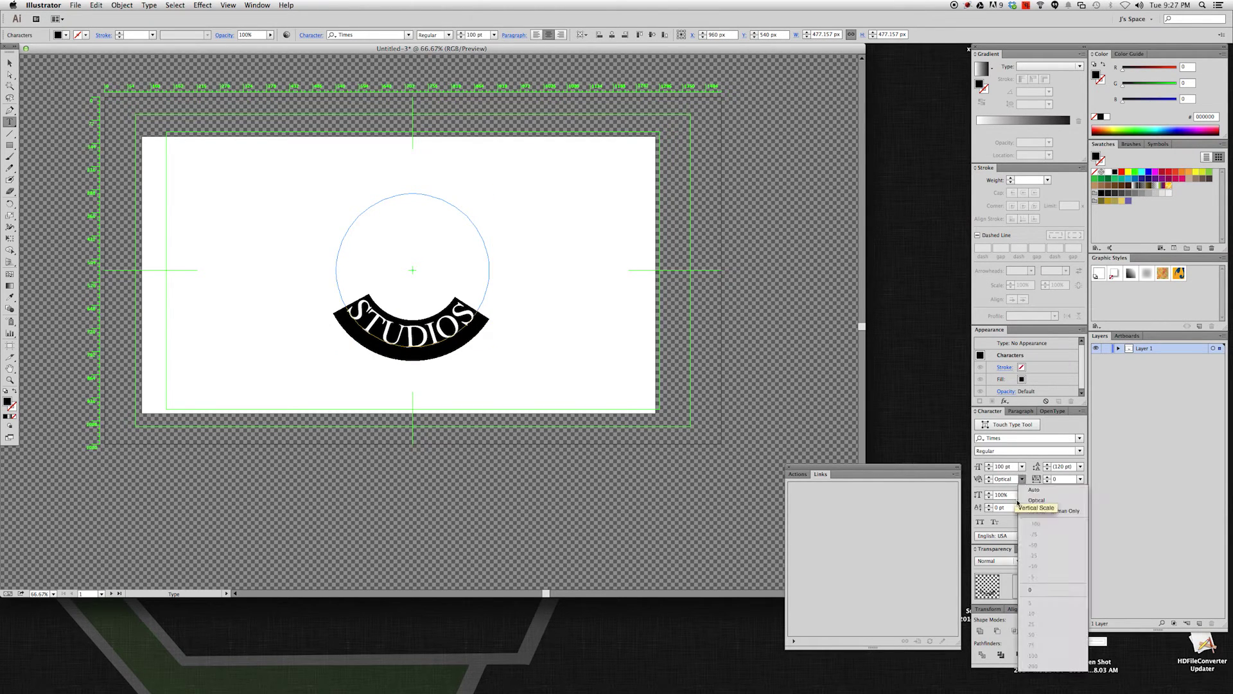
pyautogui.click(1021, 479)
pyautogui.click(1022, 495)
pyautogui.click(1023, 479)
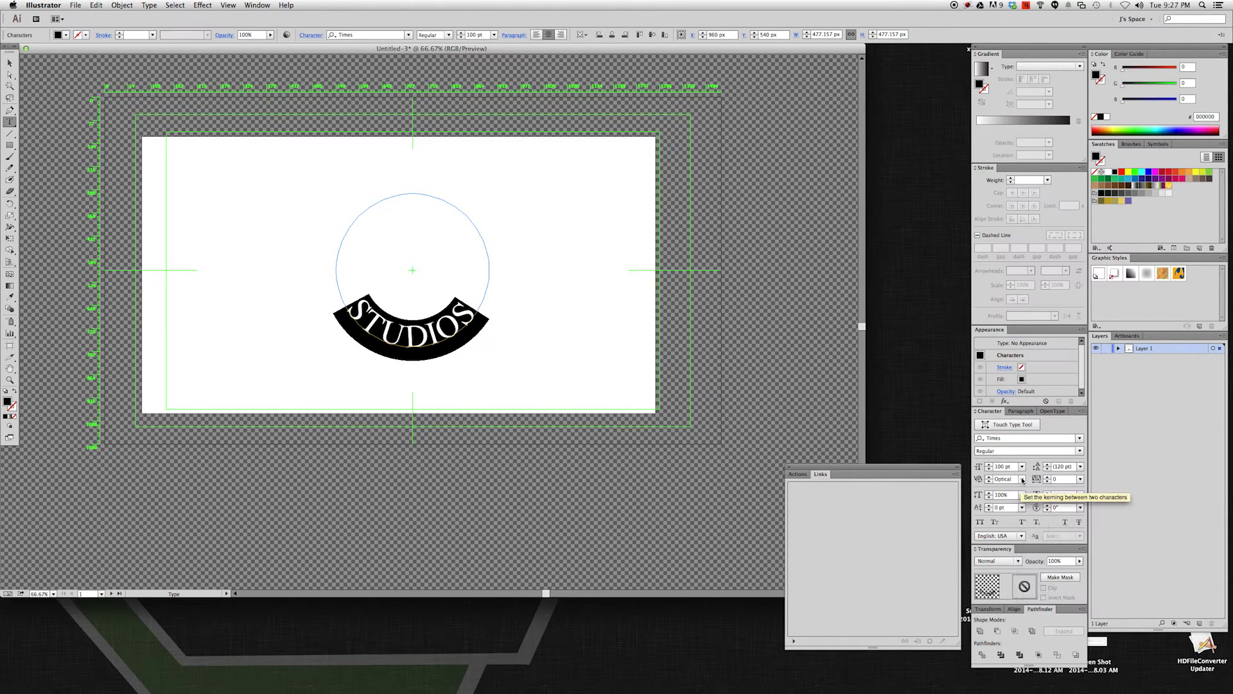
pyautogui.click(1022, 479)
pyautogui.click(1025, 489)
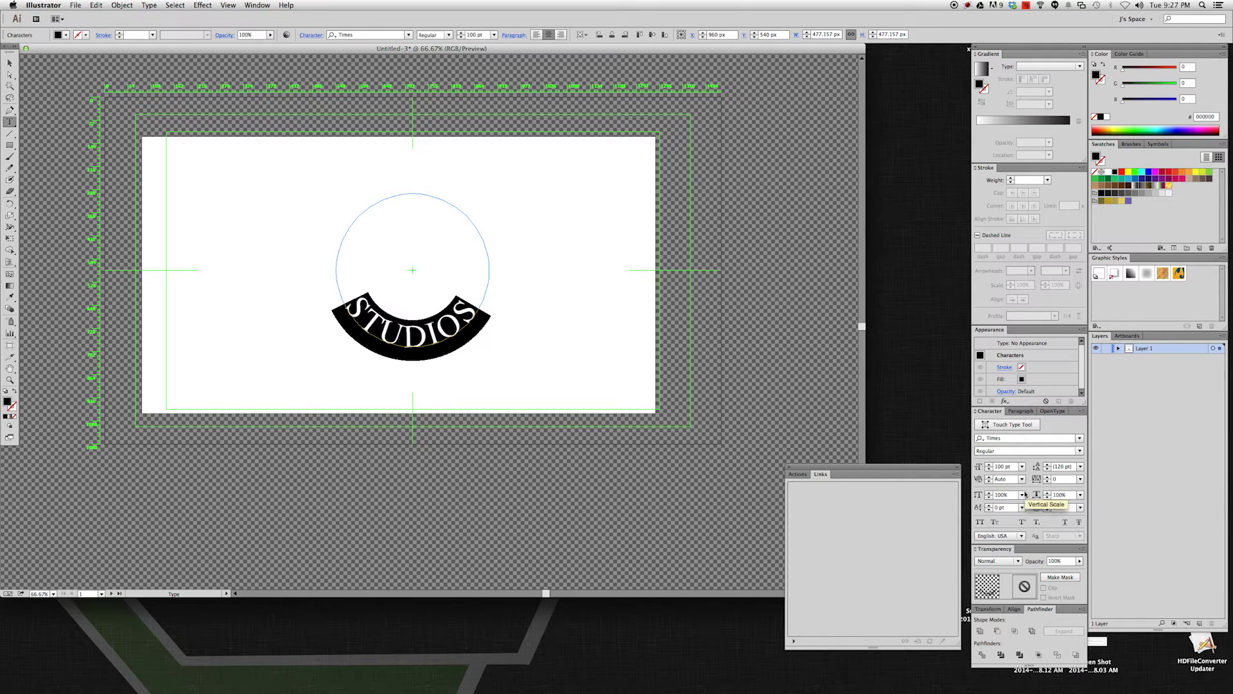
pyautogui.click(1022, 479)
pyautogui.click(1025, 500)
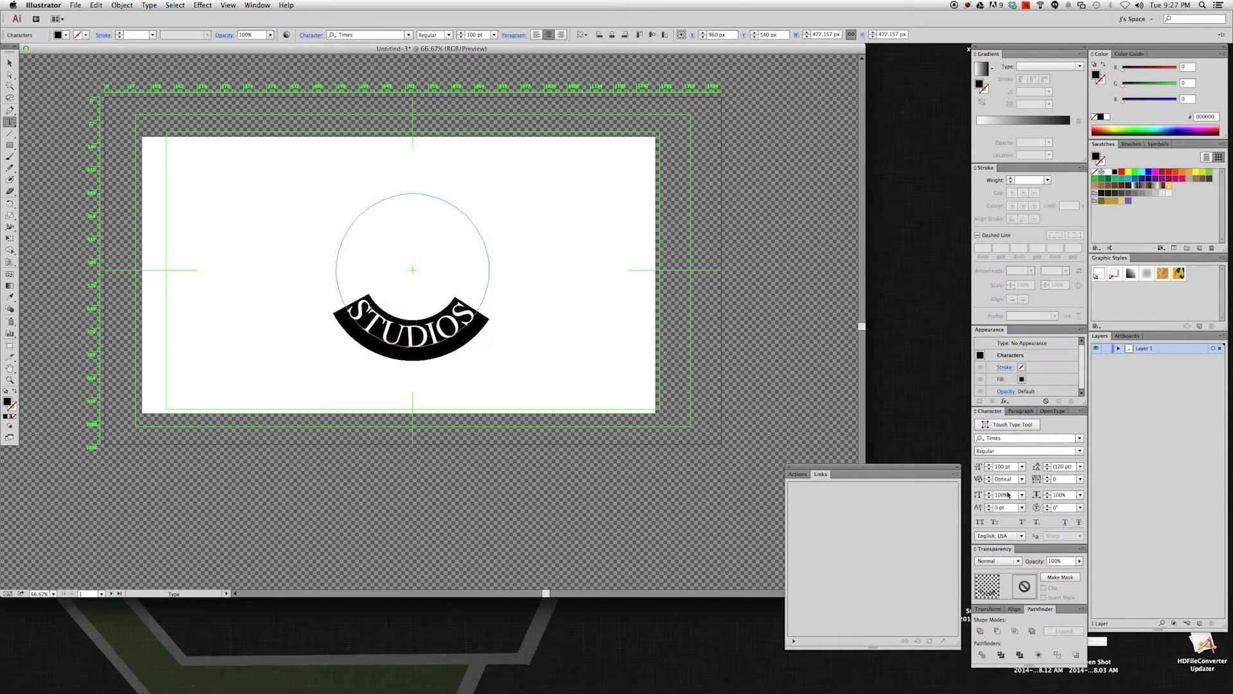
pyautogui.click(404, 339)
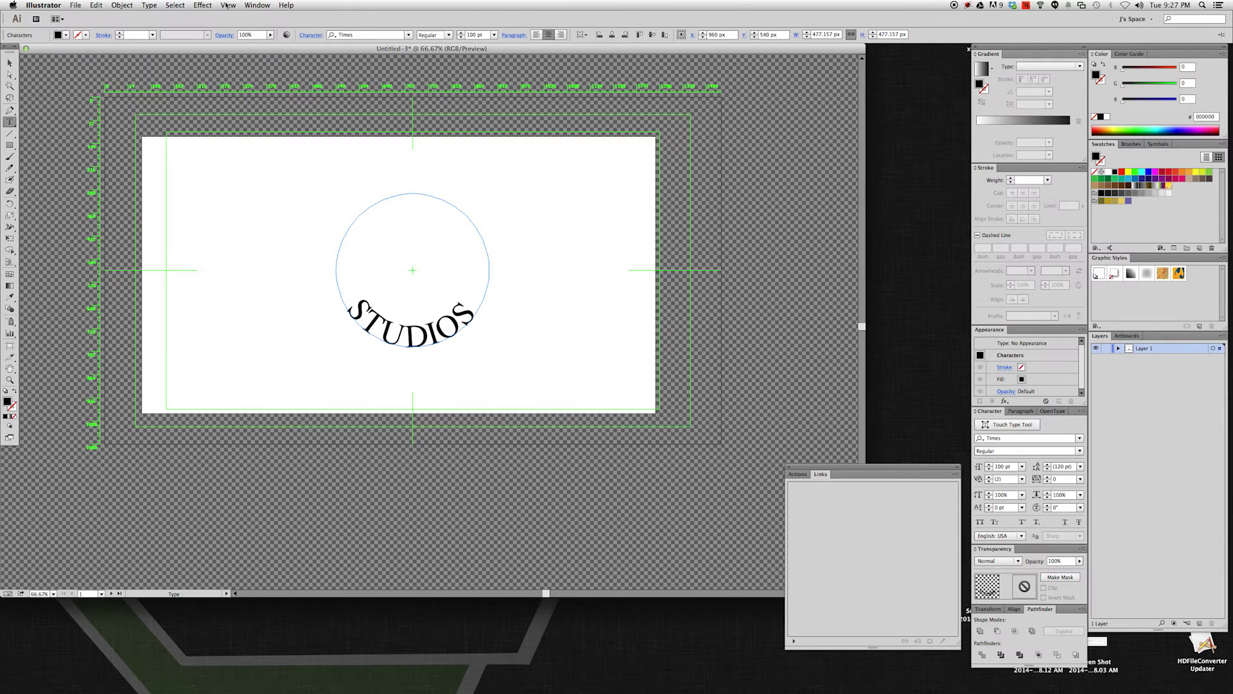
# Open Type on a Path Options from the Type menu, keeping Spacing at Auto.
pyautogui.click(206, 7)
pyautogui.moveTo(142, 7)
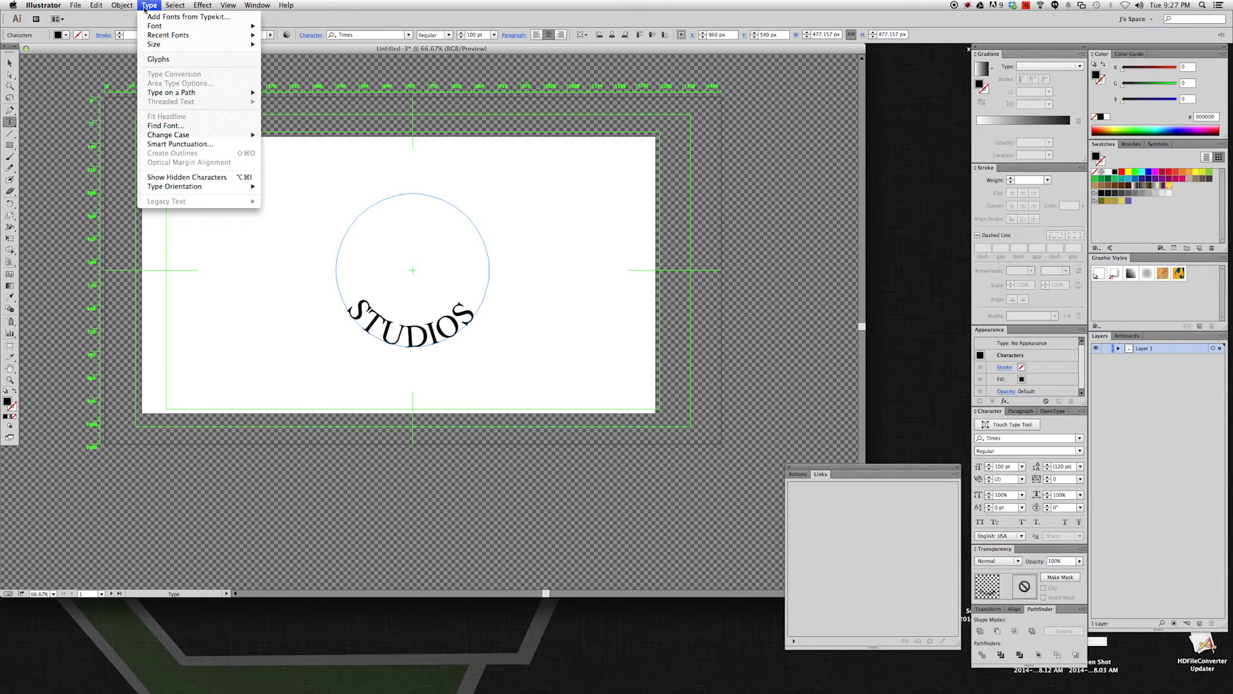
pyautogui.moveTo(200, 95)
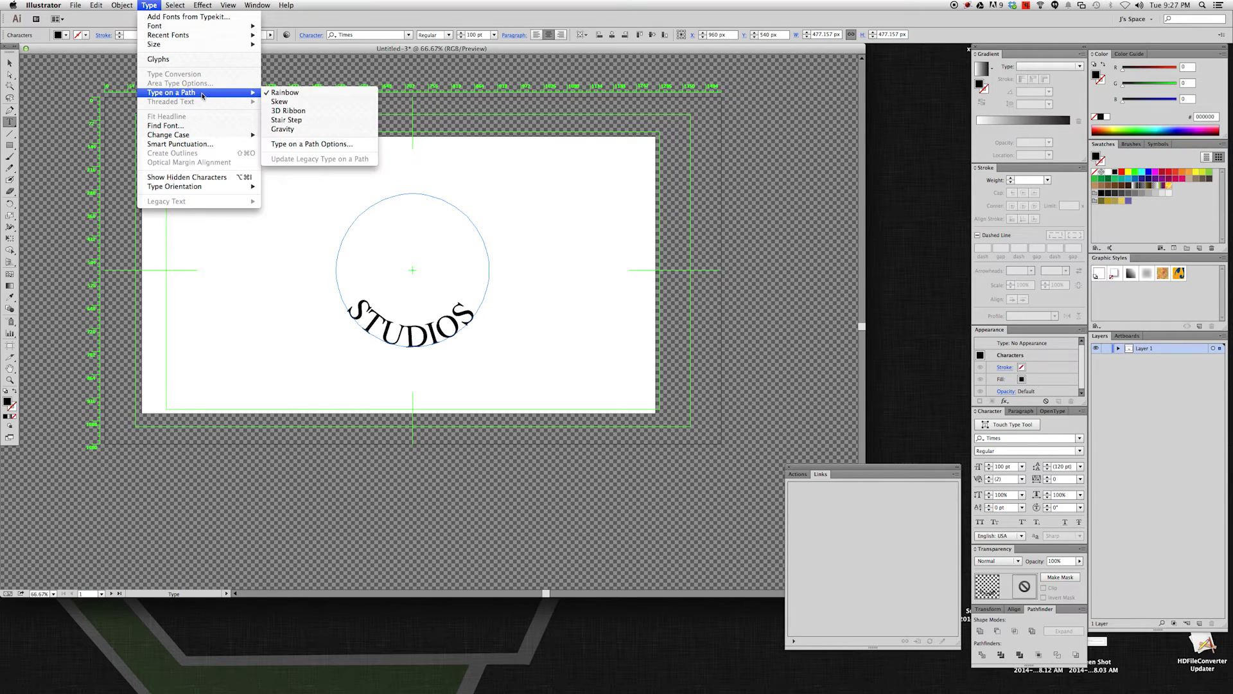
pyautogui.click(282, 147)
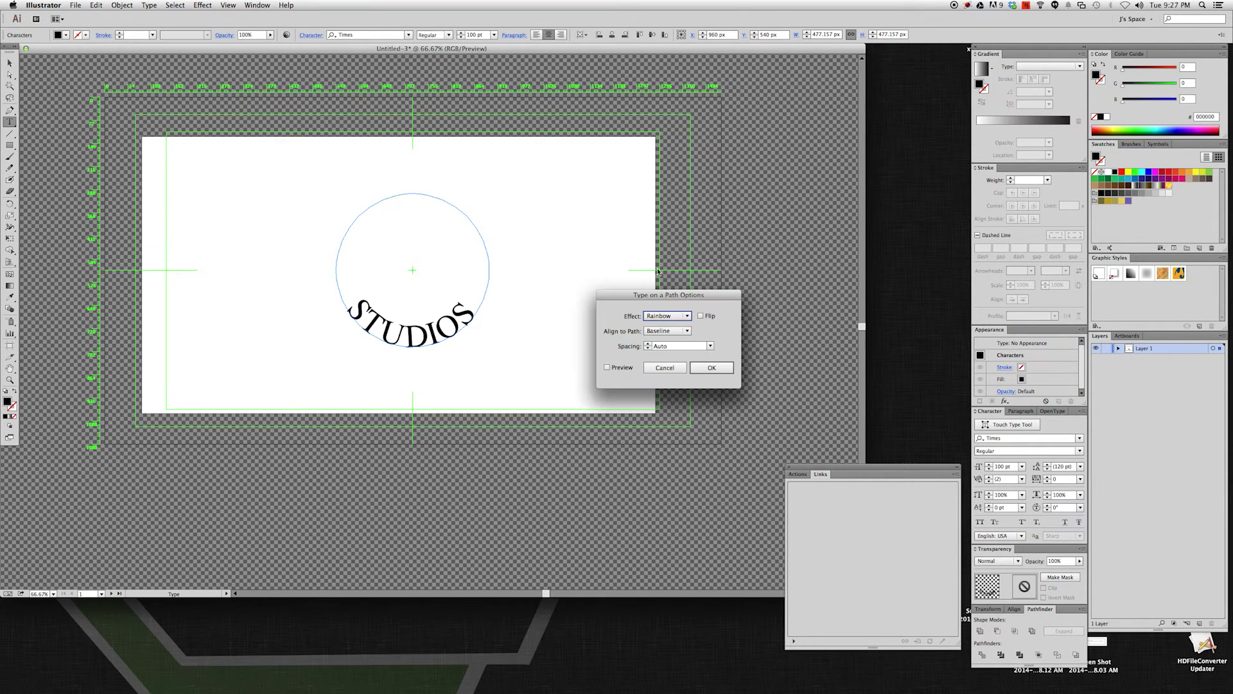
pyautogui.click(709, 347)
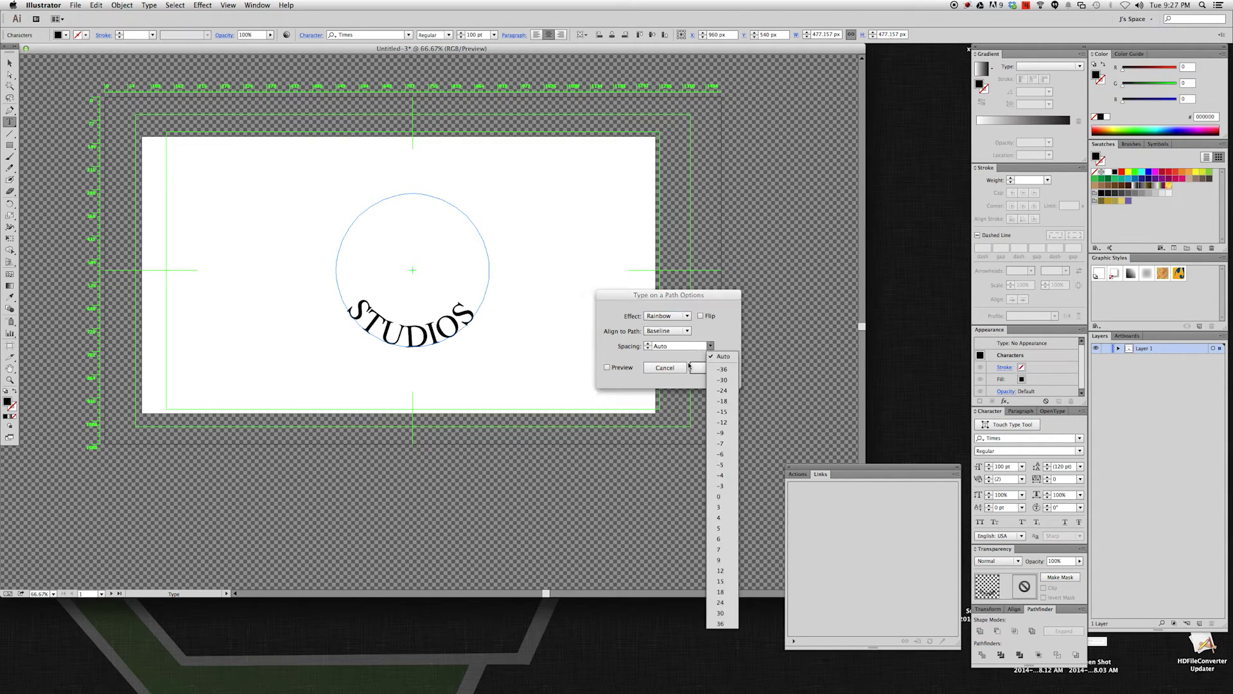
pyautogui.click(722, 328)
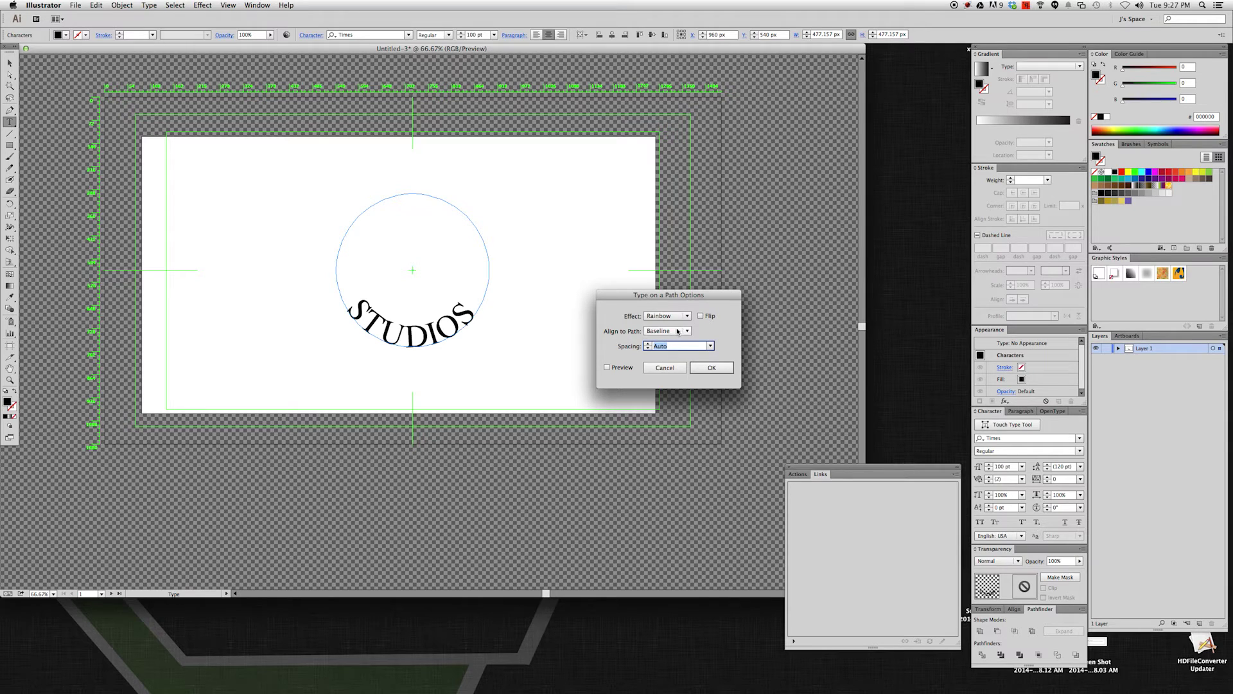
# With Preview on, try Ascender, Center and Baseline alignment, settling on Align to Path: Ascender.
pyautogui.click(686, 332)
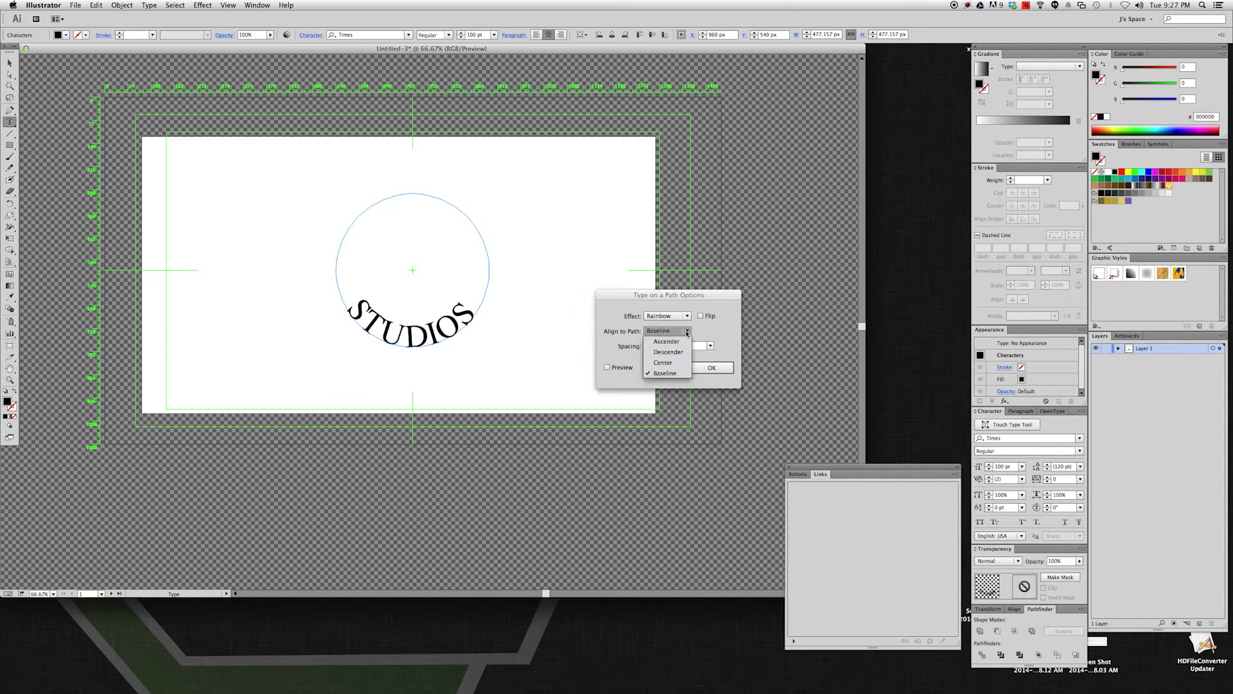
pyautogui.click(672, 342)
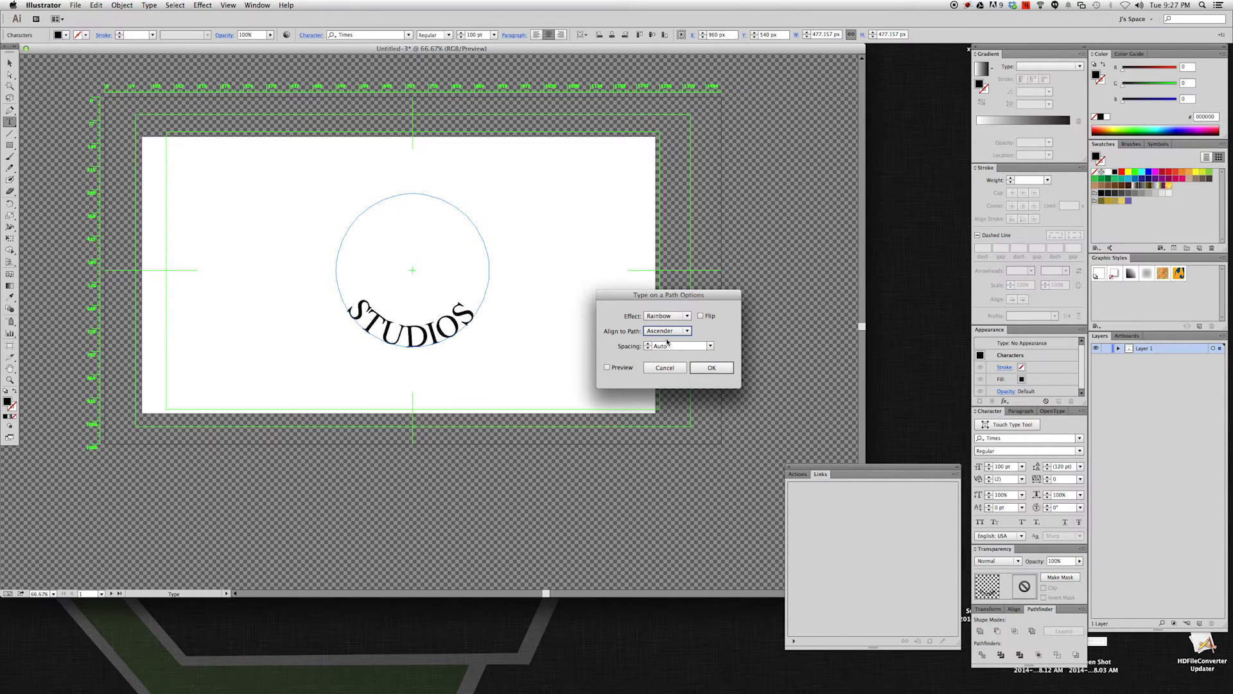
pyautogui.click(607, 368)
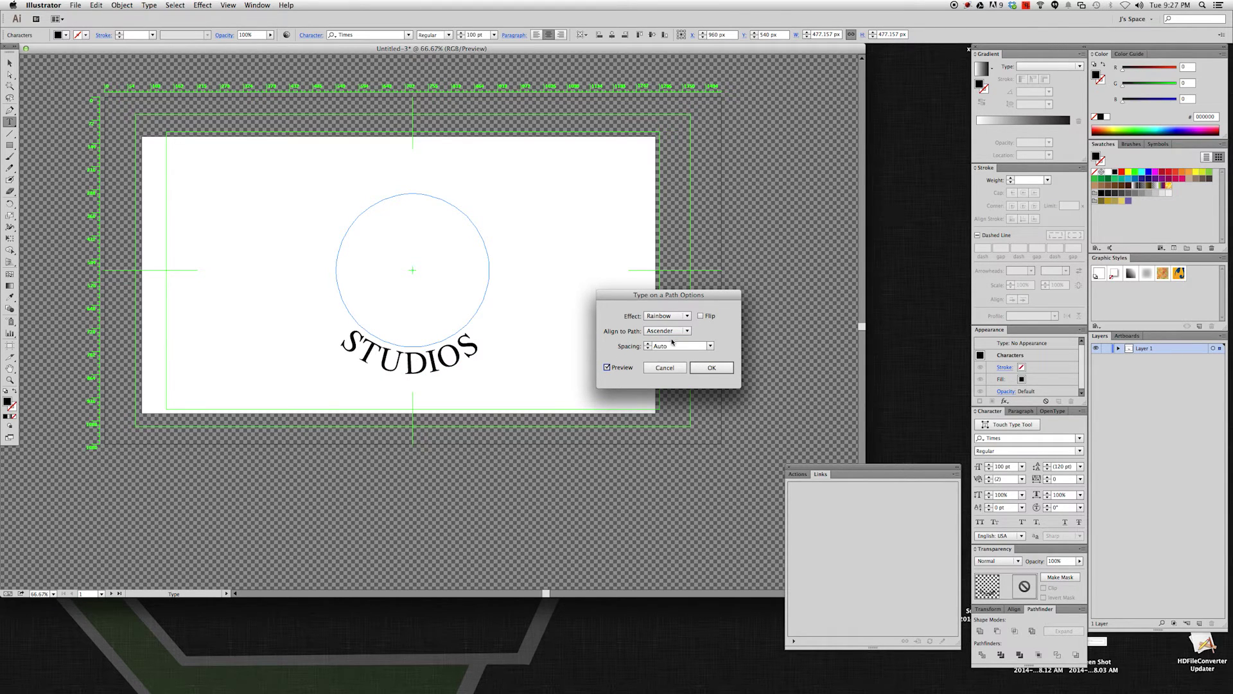
pyautogui.click(685, 330)
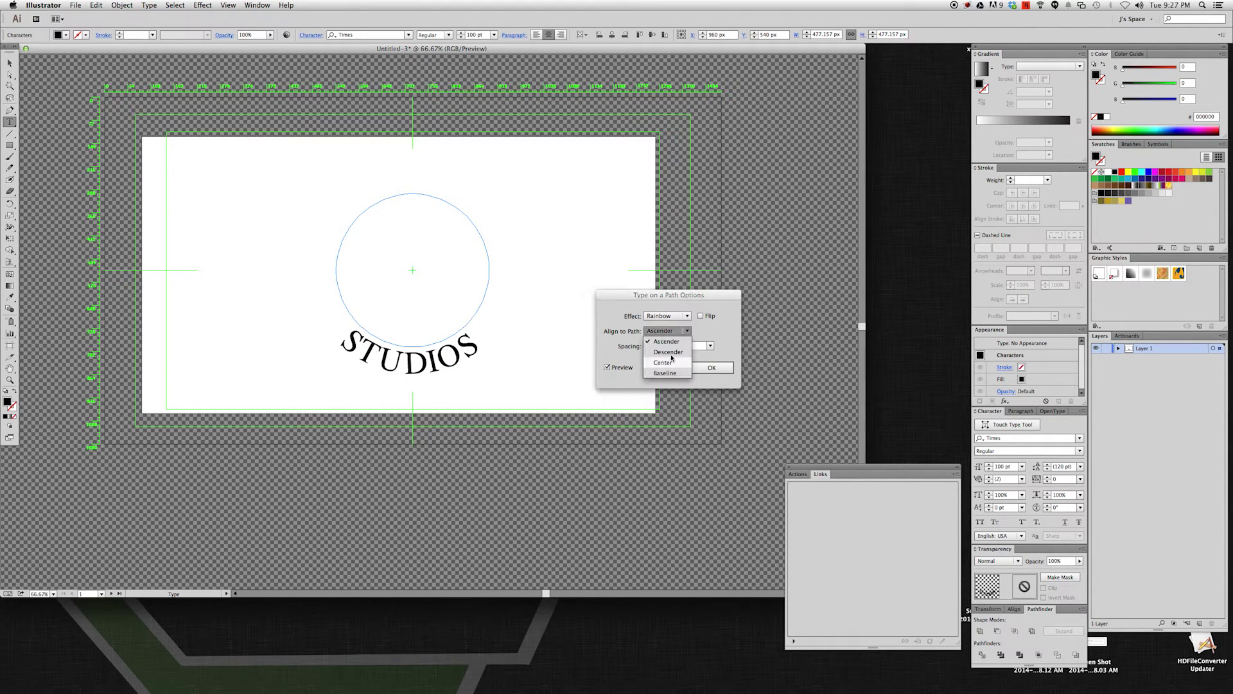
pyautogui.click(668, 362)
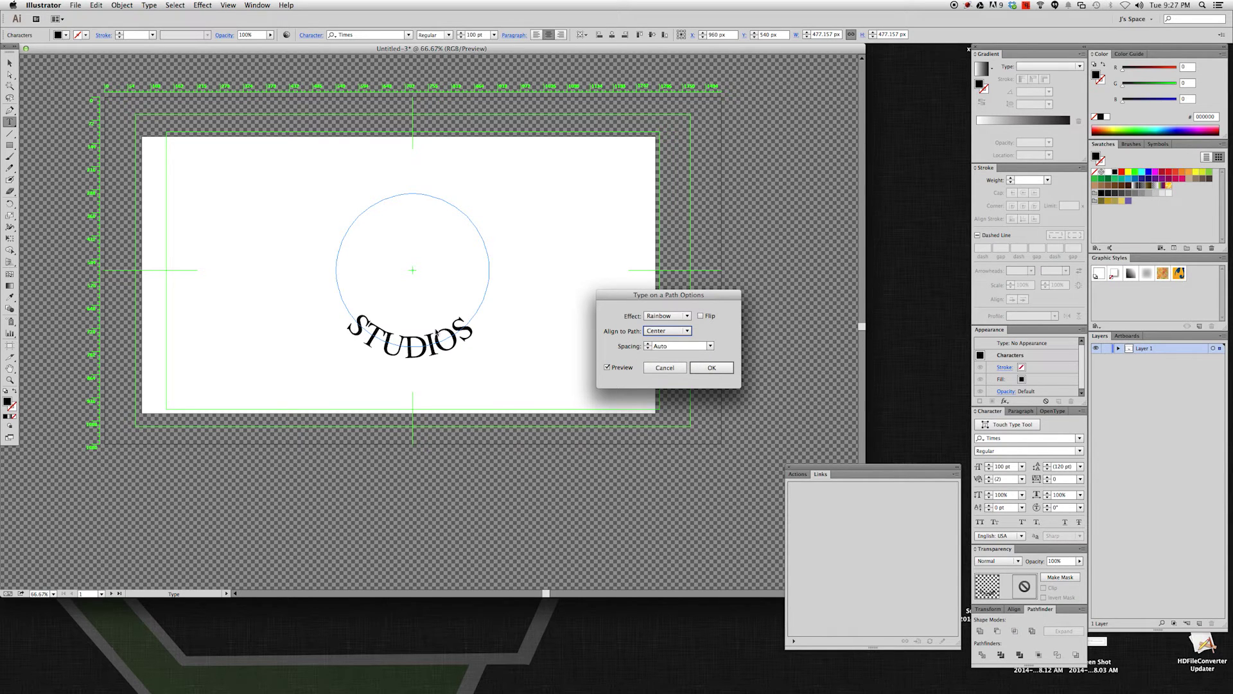
pyautogui.click(668, 330)
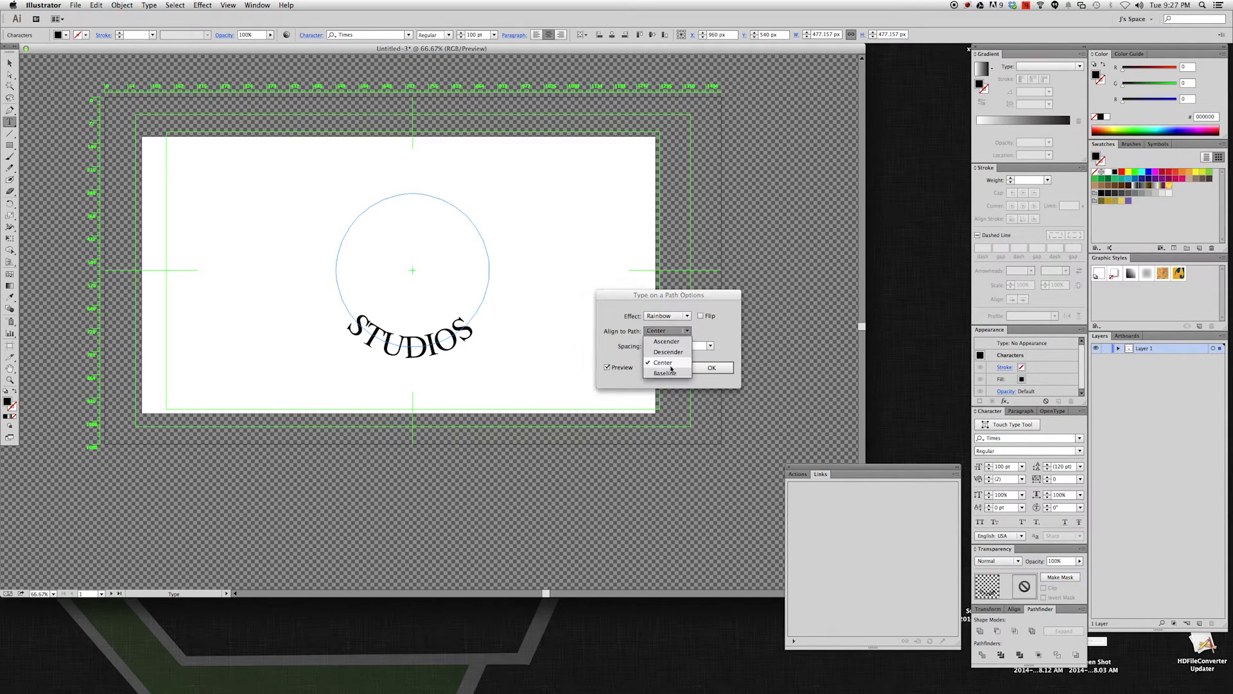
pyautogui.click(669, 351)
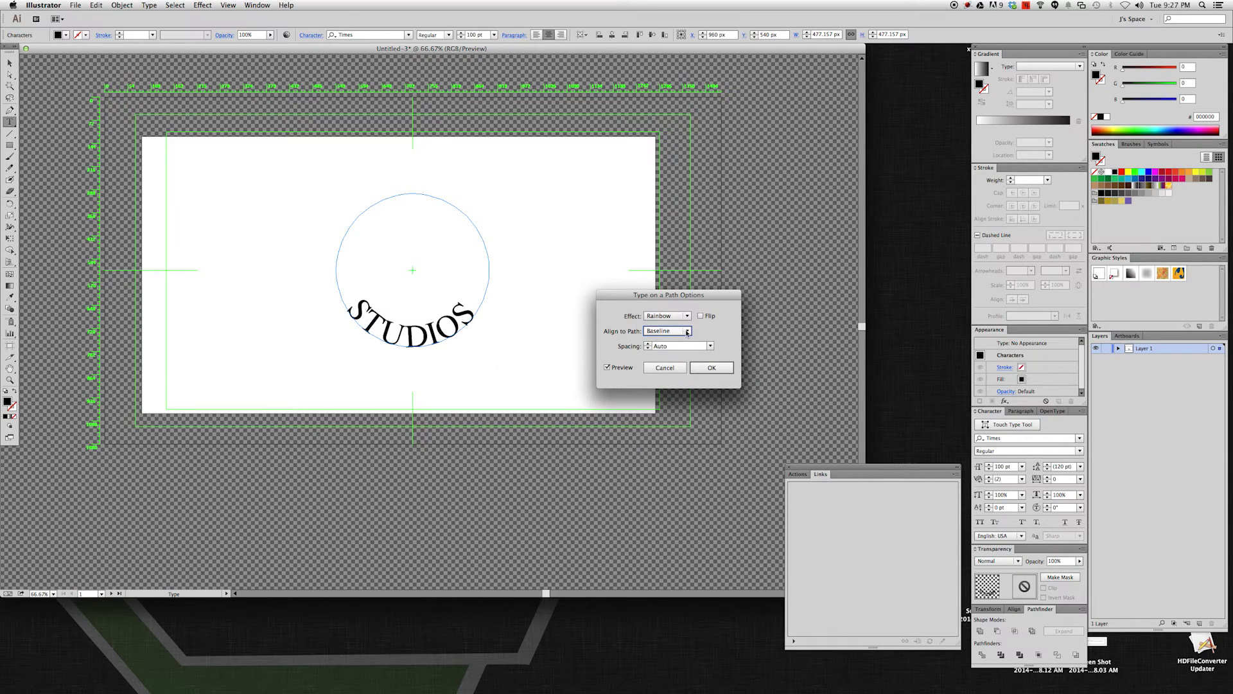
pyautogui.click(671, 330)
pyautogui.click(666, 341)
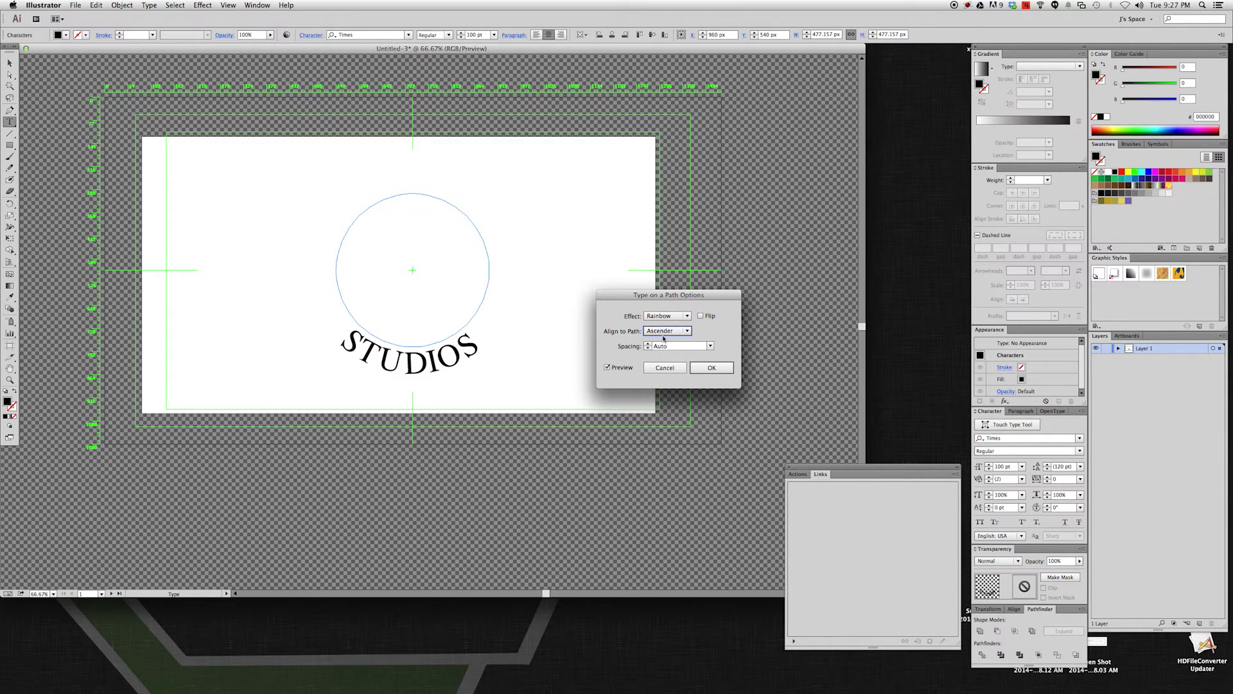
pyautogui.click(666, 332)
pyautogui.click(673, 365)
pyautogui.click(672, 330)
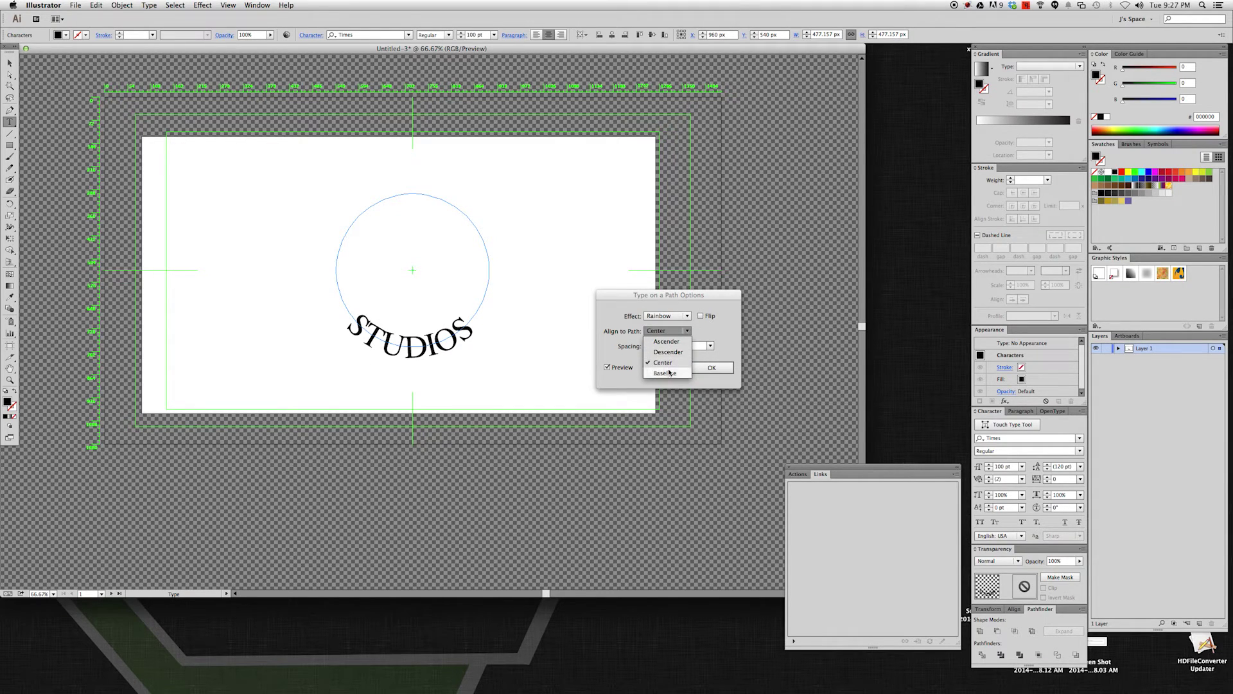
pyautogui.click(666, 373)
pyautogui.click(667, 330)
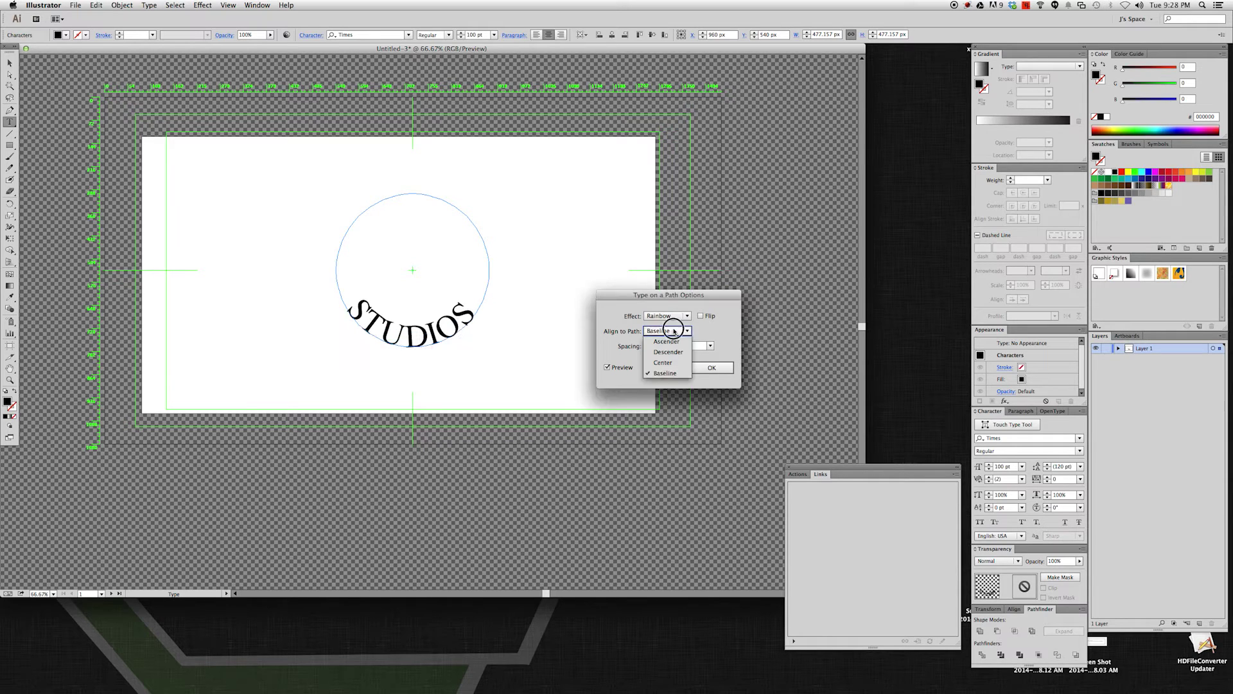
pyautogui.click(663, 344)
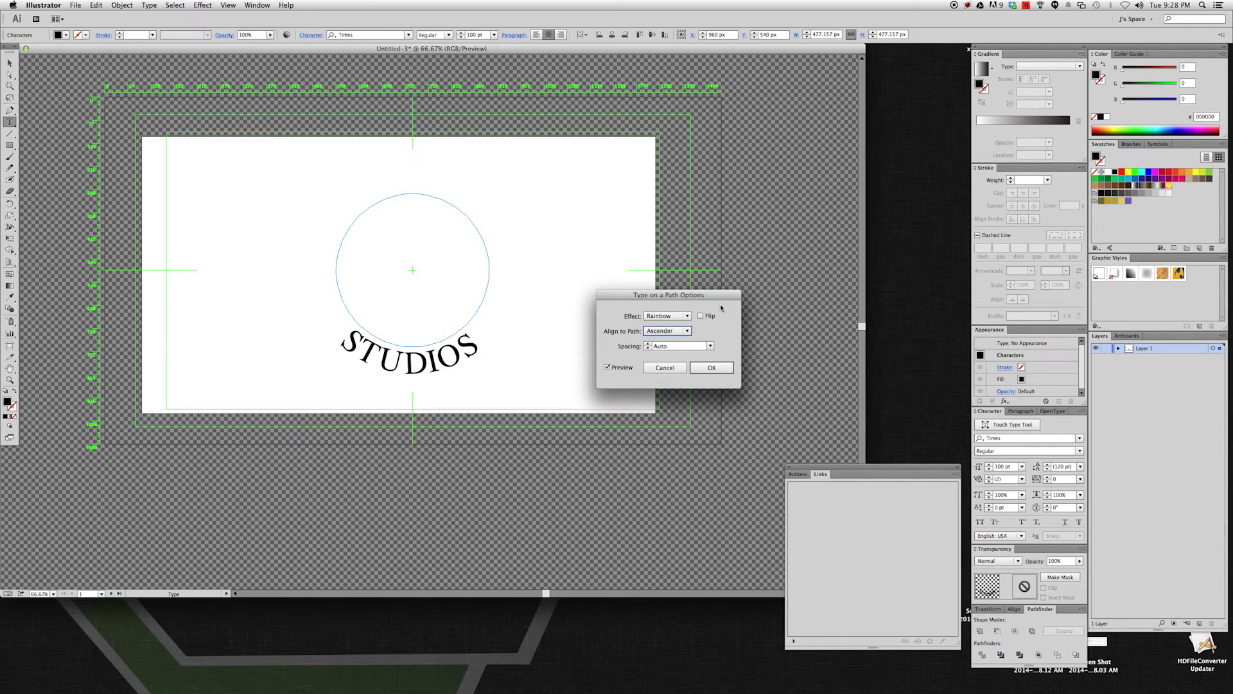
# Toggle Flip on and off, leaving STUDIOS unflipped outside the circle.
pyautogui.click(700, 316)
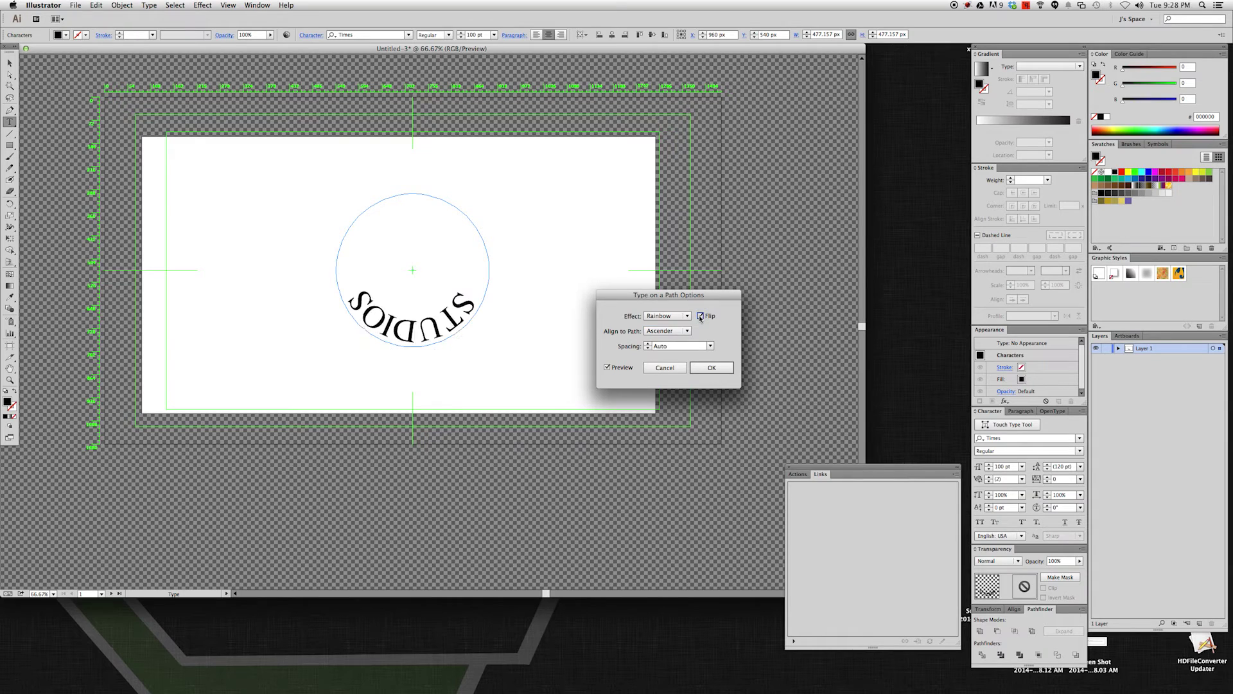
pyautogui.click(700, 316)
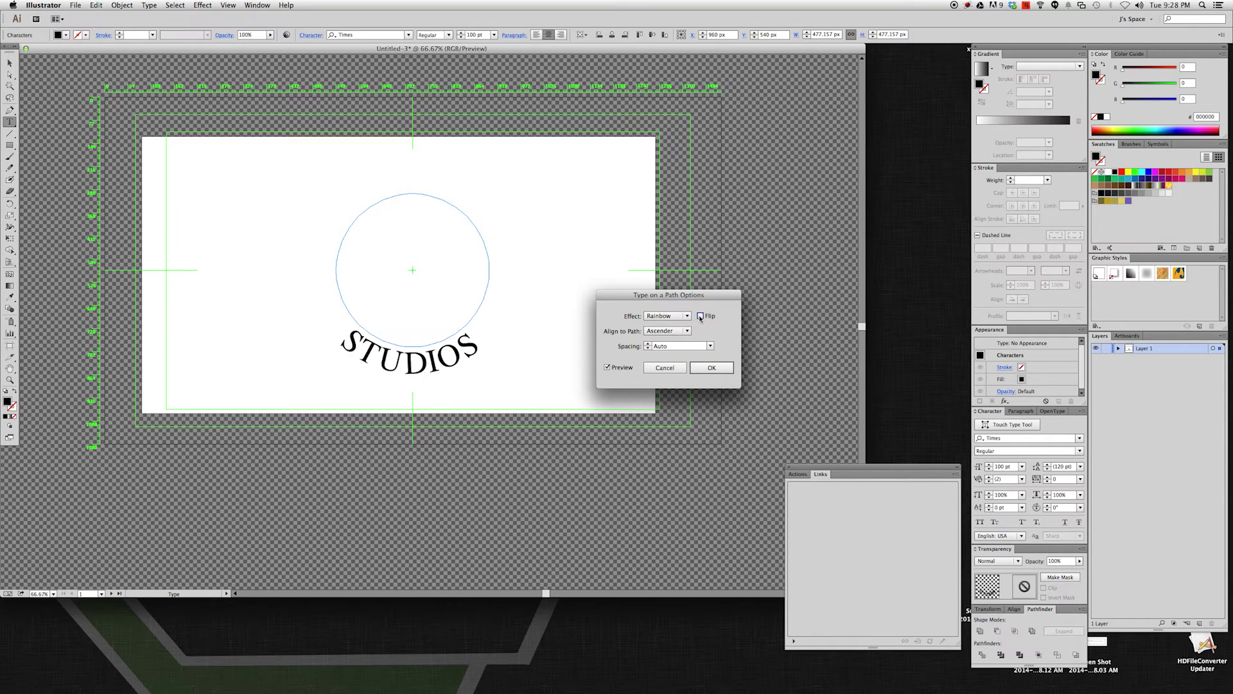
pyautogui.click(700, 316)
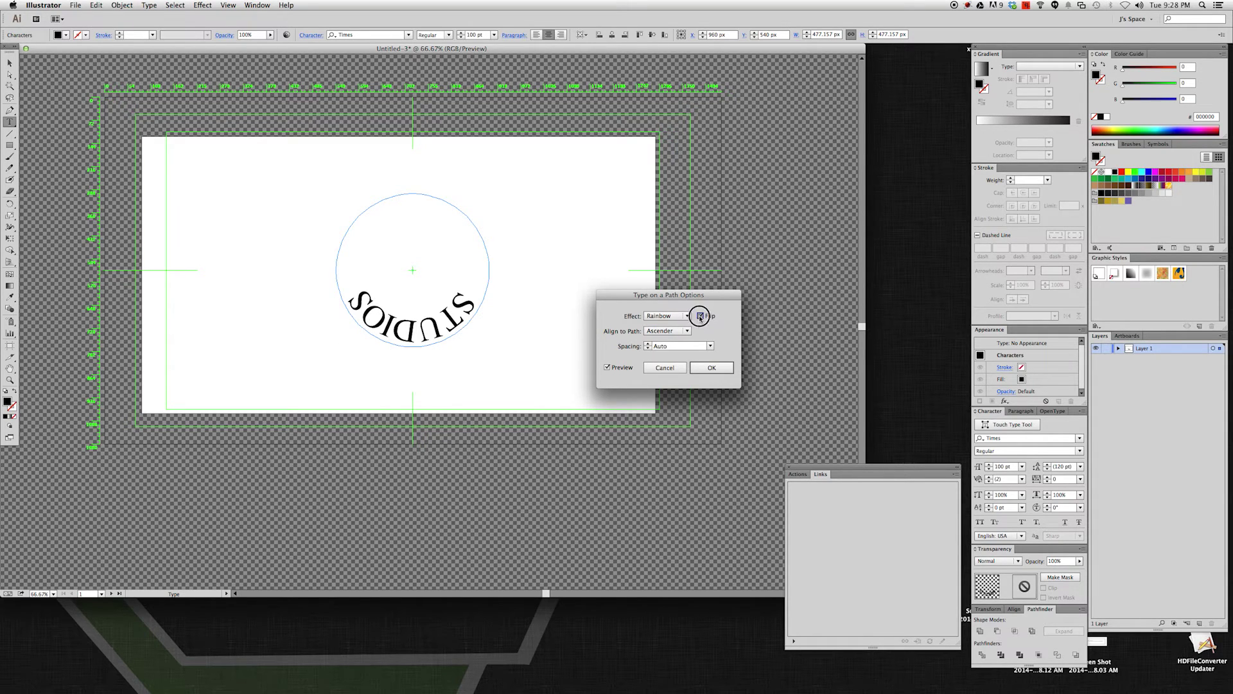
pyautogui.click(700, 316)
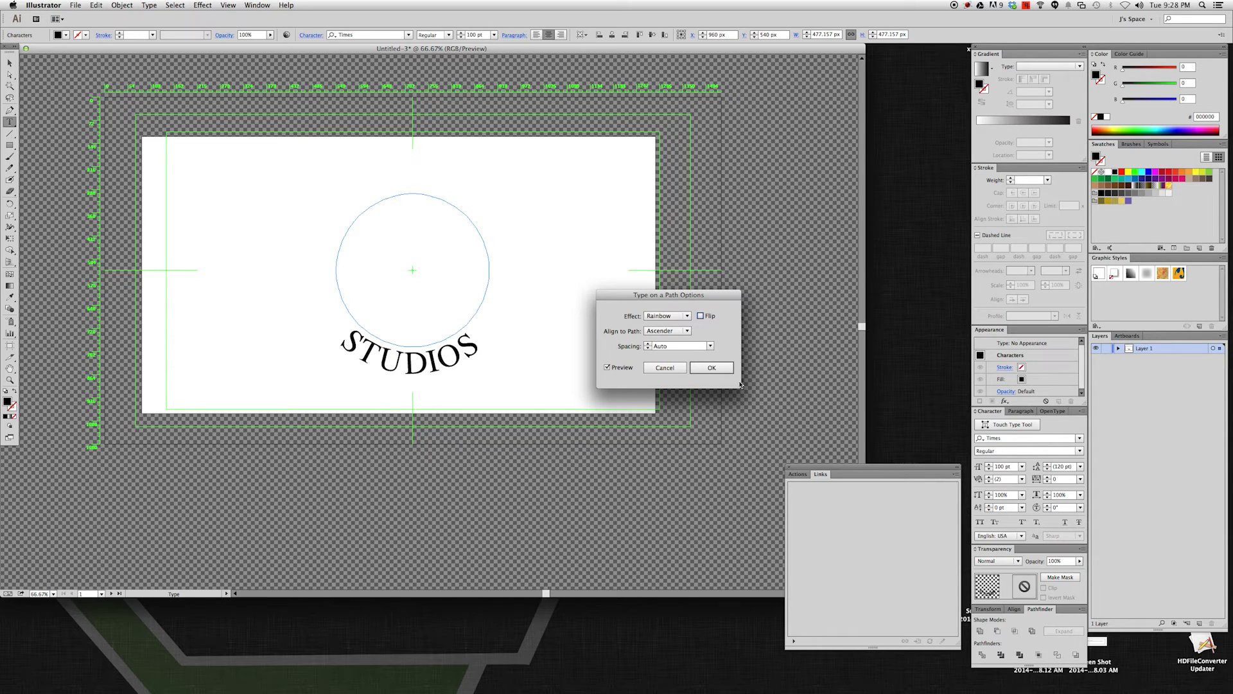
# Preview the Skew, 3D Ribbon, Stair Step and Gravity path effects on STUDIOS.
pyautogui.click(668, 315)
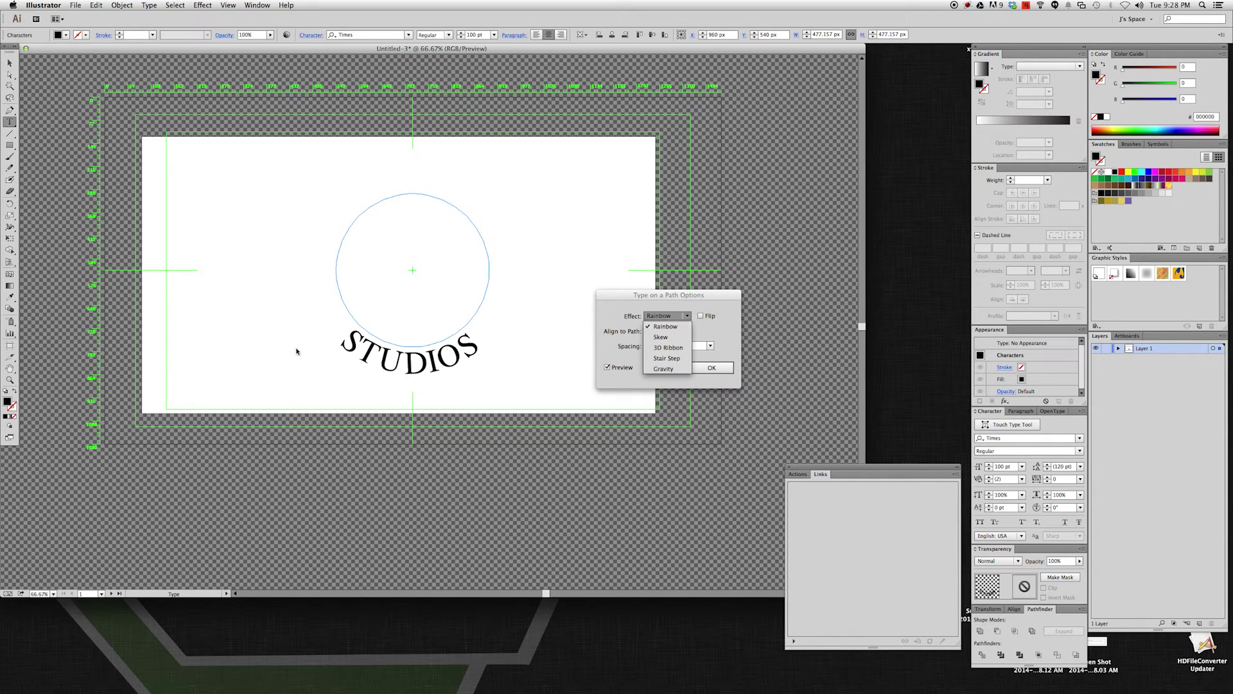
pyautogui.click(670, 337)
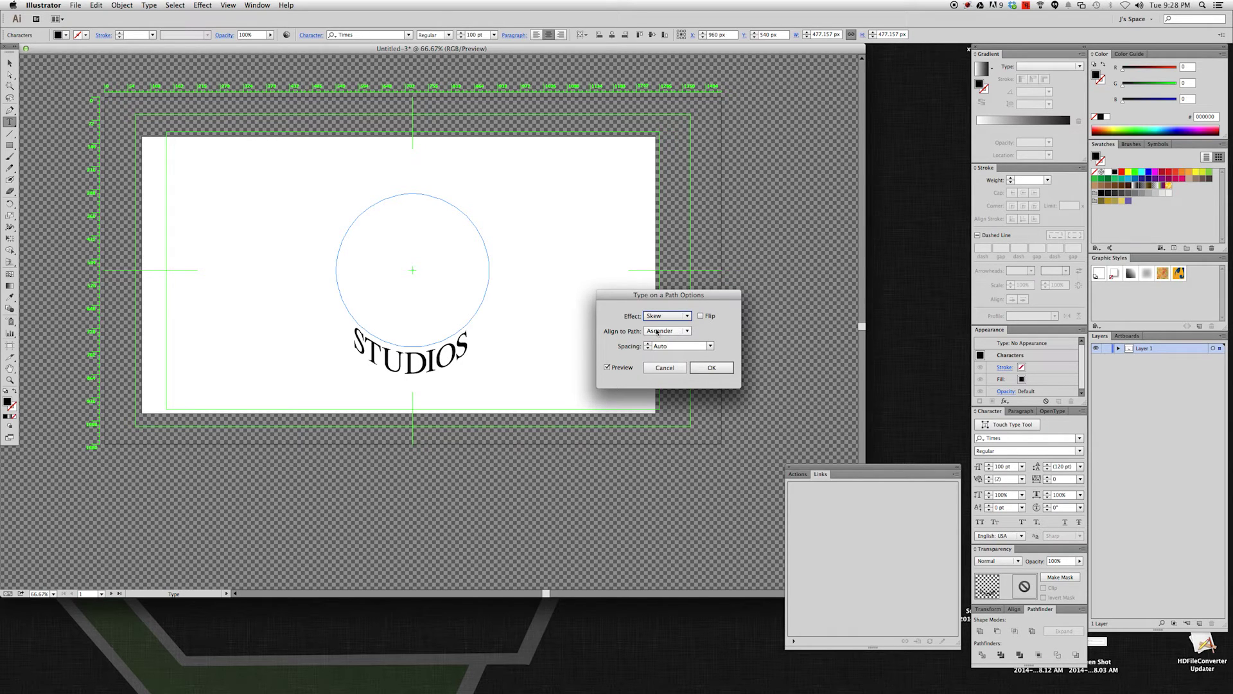
pyautogui.click(670, 319)
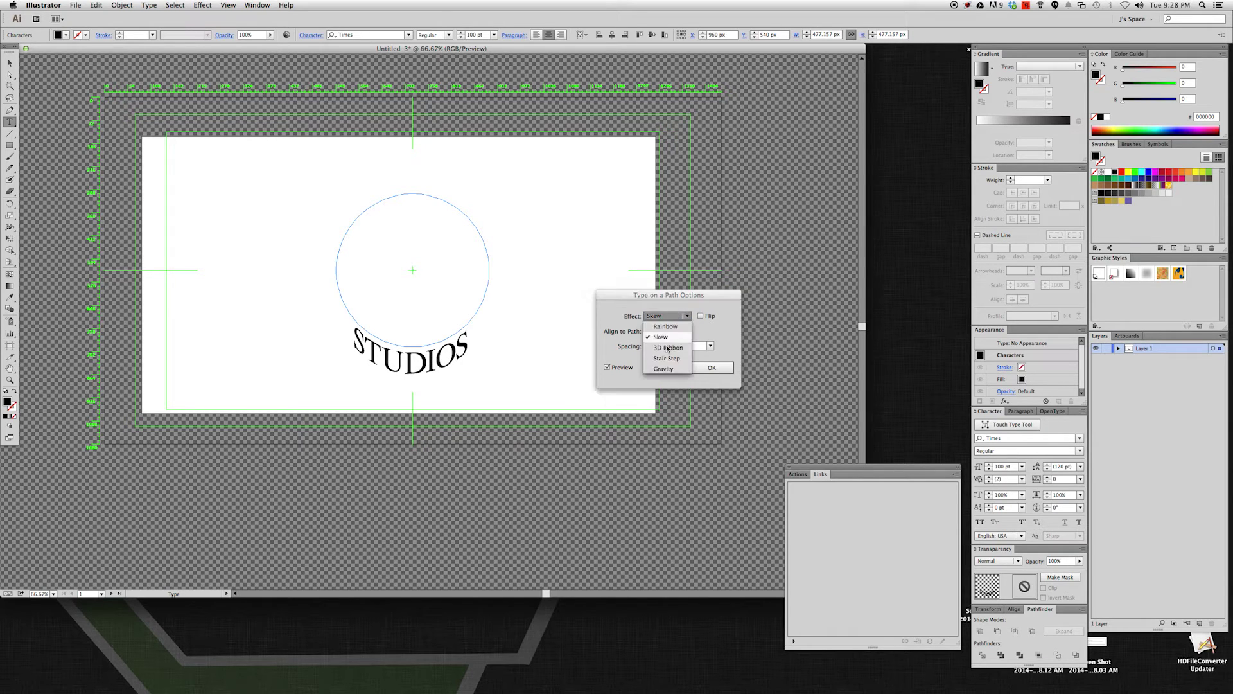
pyautogui.click(669, 348)
pyautogui.click(667, 320)
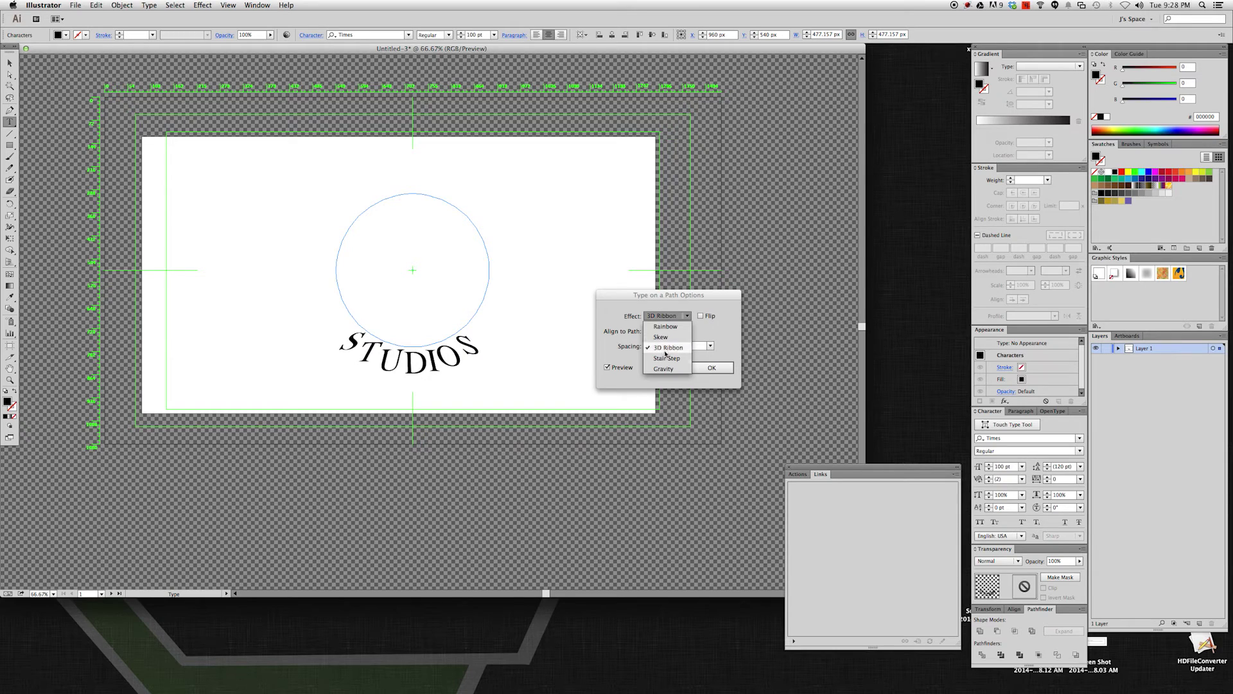
pyautogui.click(657, 329)
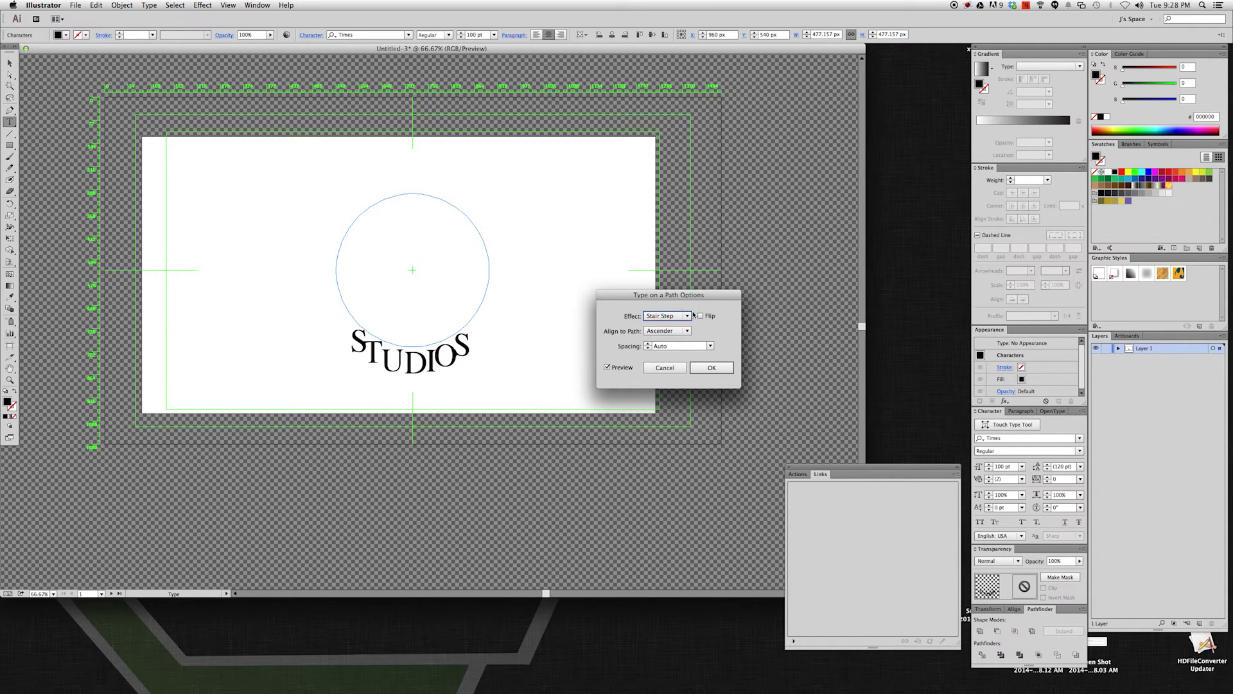
pyautogui.click(687, 316)
pyautogui.click(664, 367)
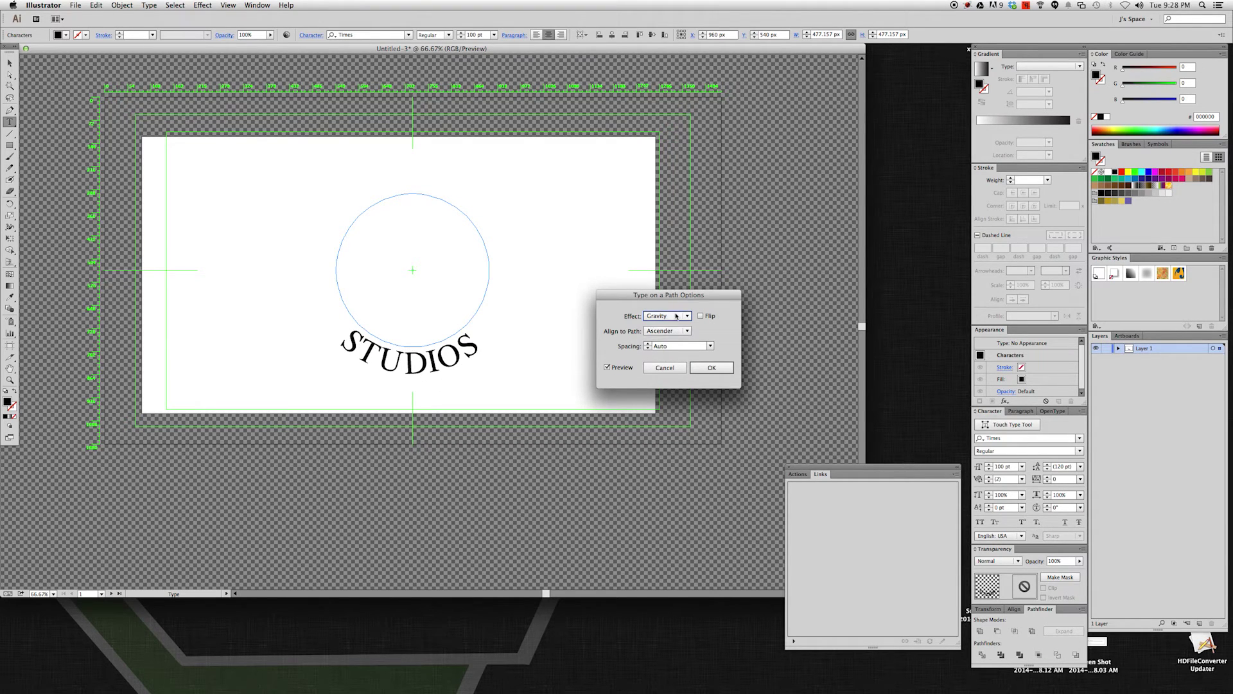
pyautogui.click(664, 321)
pyautogui.click(664, 329)
pyautogui.click(666, 315)
pyautogui.click(662, 370)
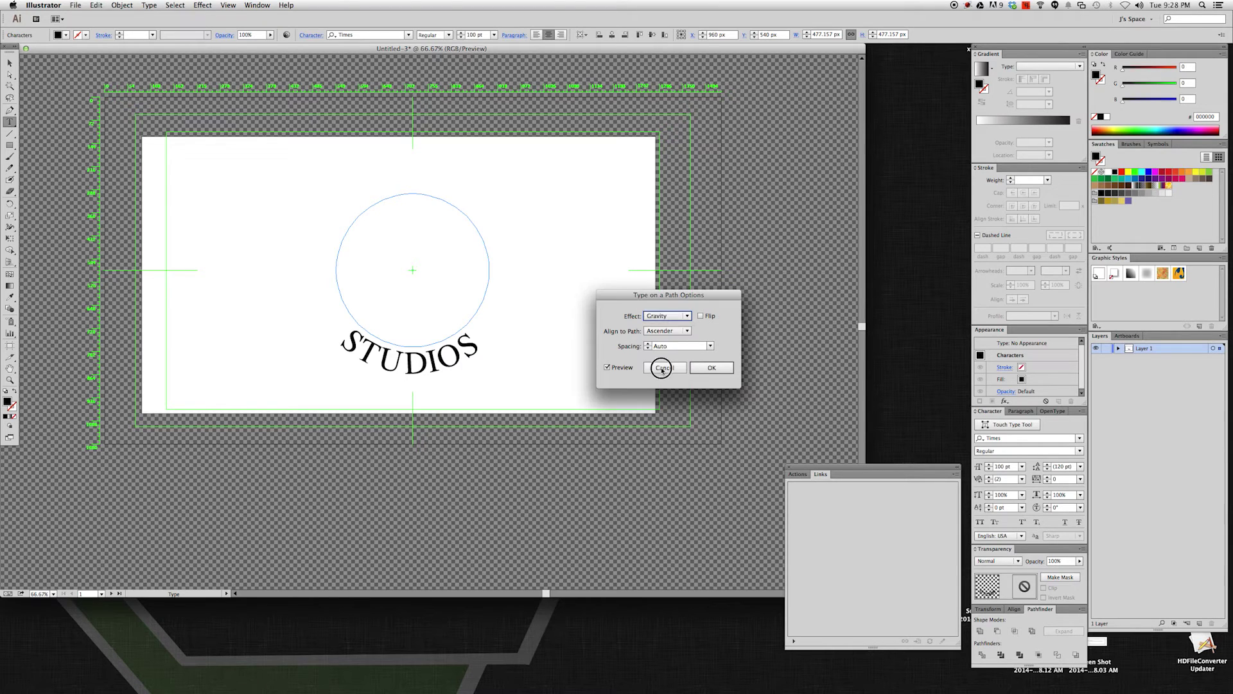
# Settle on the Rainbow effect and apply the Type on a Path options.
pyautogui.click(666, 315)
pyautogui.click(665, 306)
pyautogui.click(663, 316)
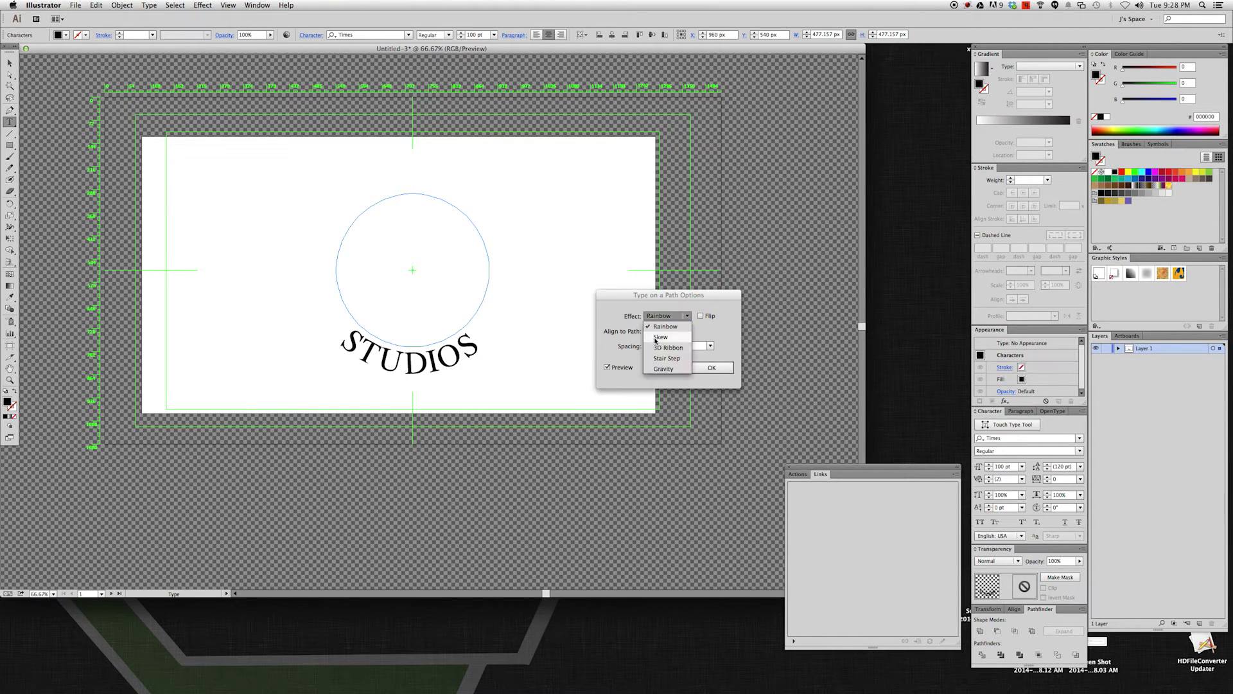
pyautogui.click(663, 369)
pyautogui.click(661, 316)
pyautogui.click(656, 327)
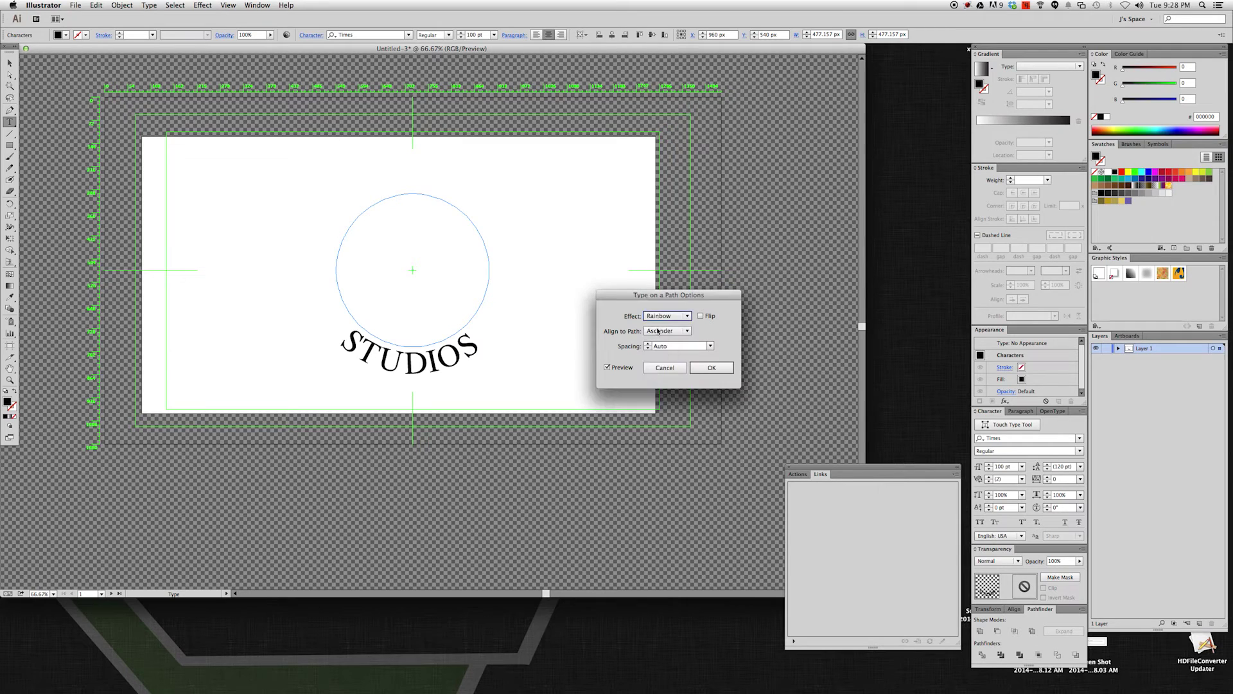
pyautogui.click(711, 366)
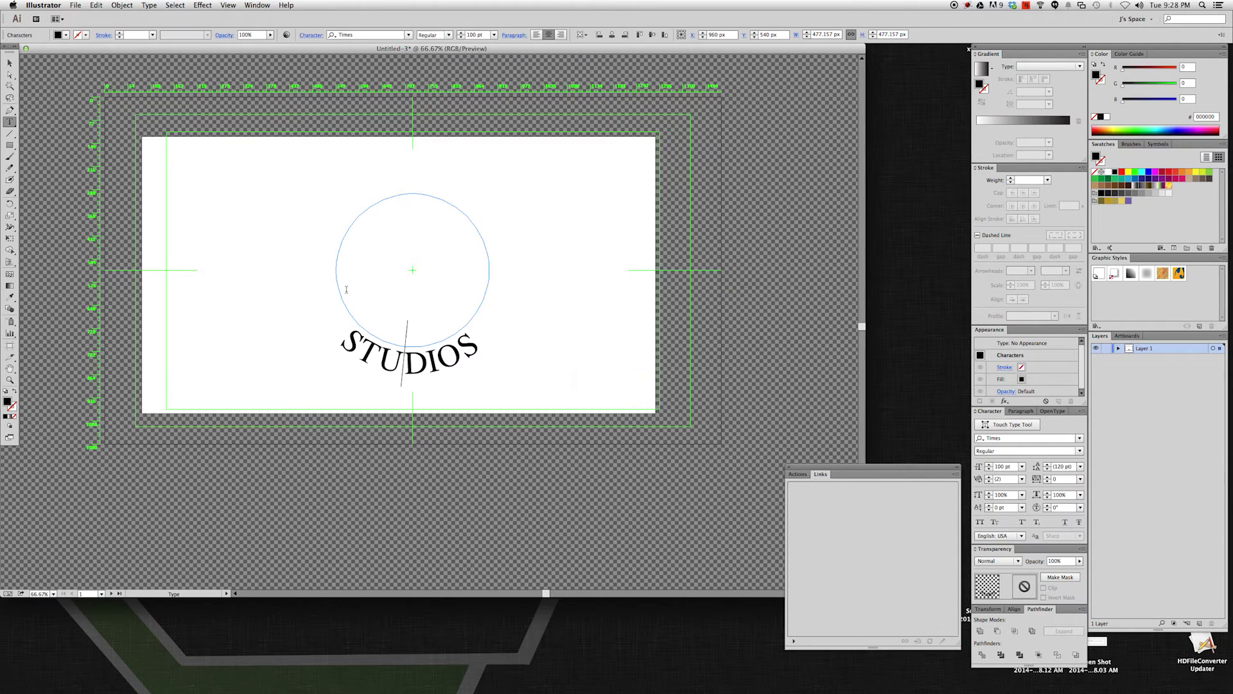
# Duplicate STUDIOS and place the copy further around the circle.
pyautogui.click(10, 62)
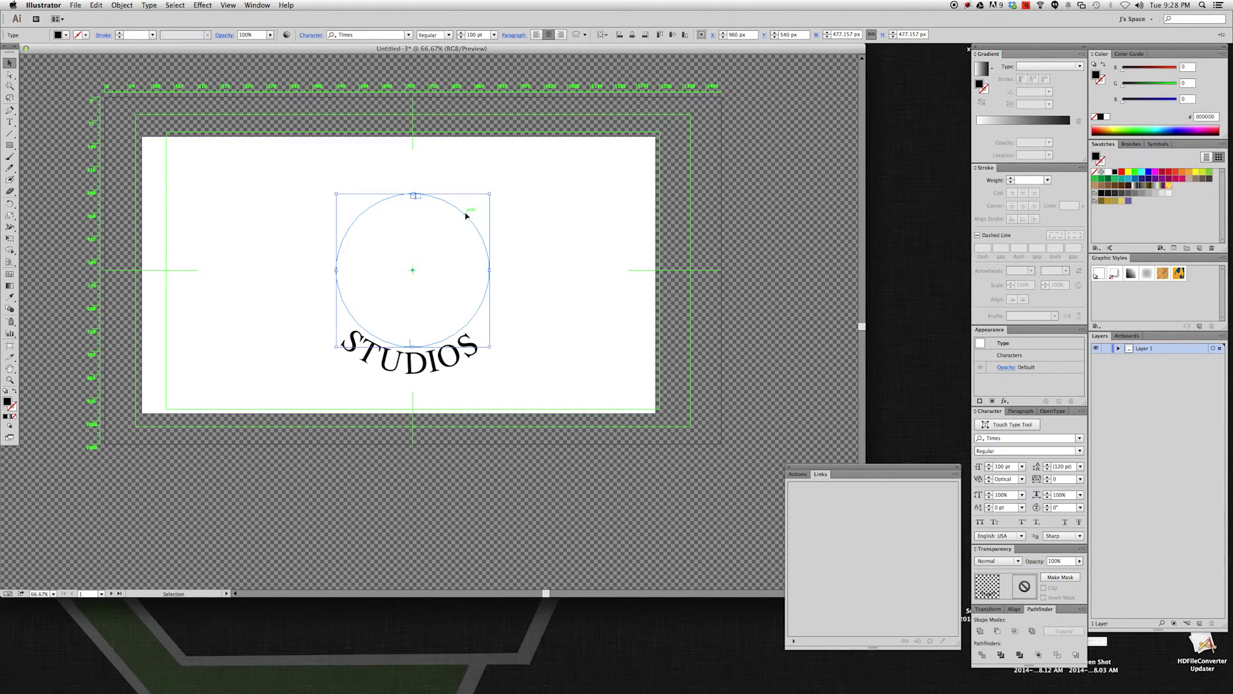
pyautogui.press('a')
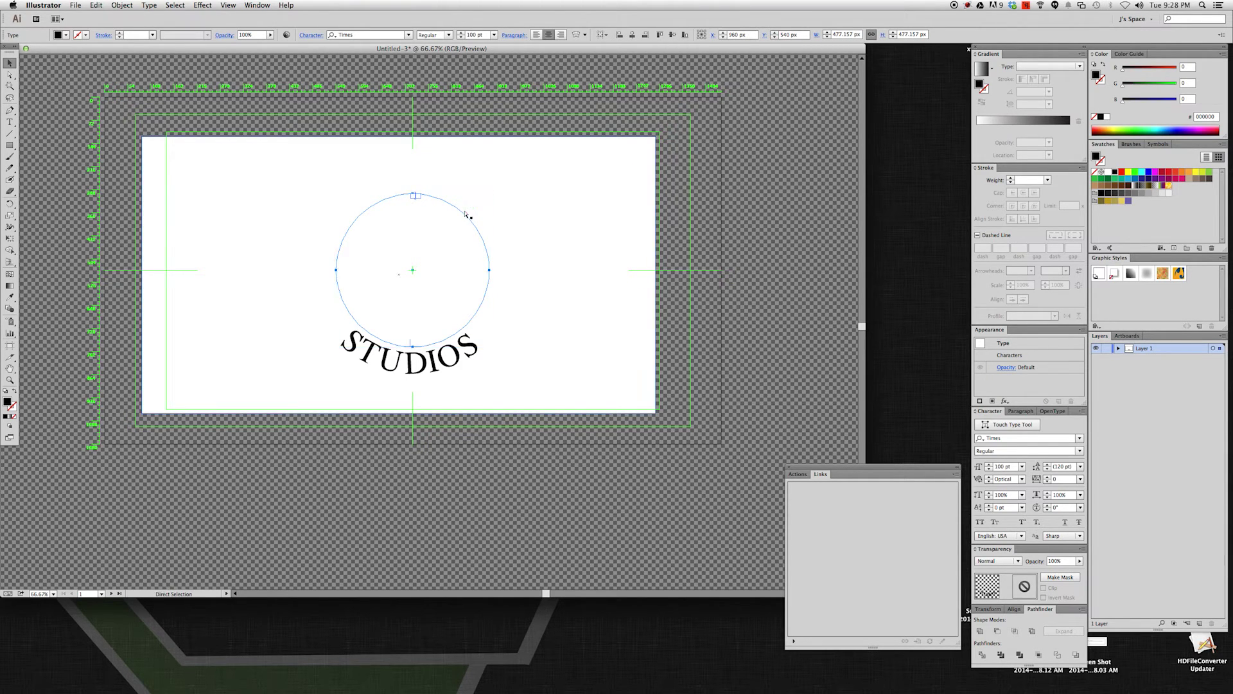
pyautogui.press('v')
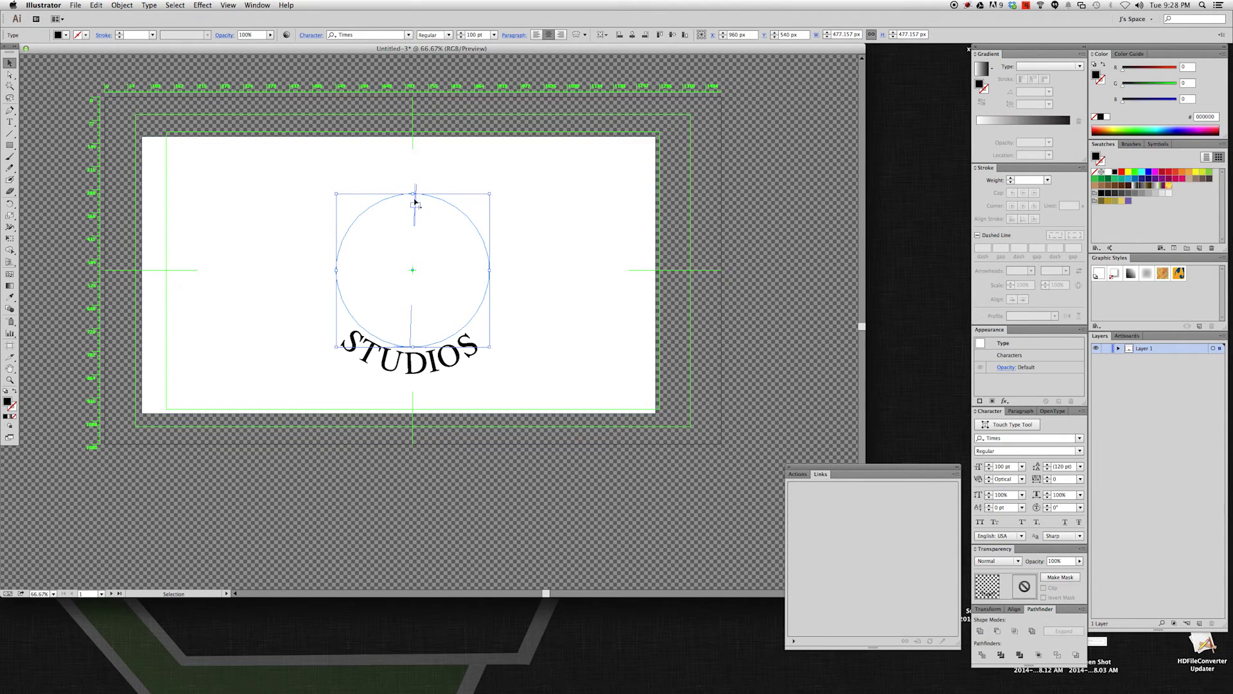
pyautogui.moveTo(415, 203); pyautogui.dragTo(479, 276)
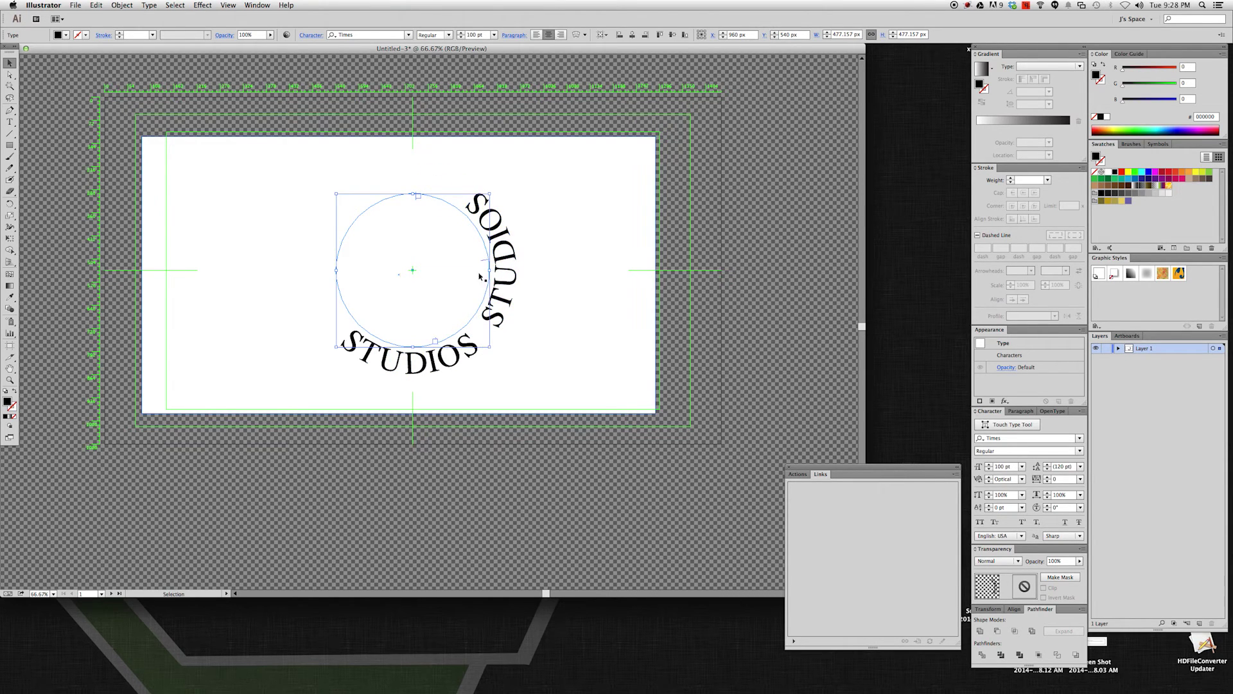
# Move the copied STUDIOS to the circle's top and undo the stray background move.
pyautogui.press('a')
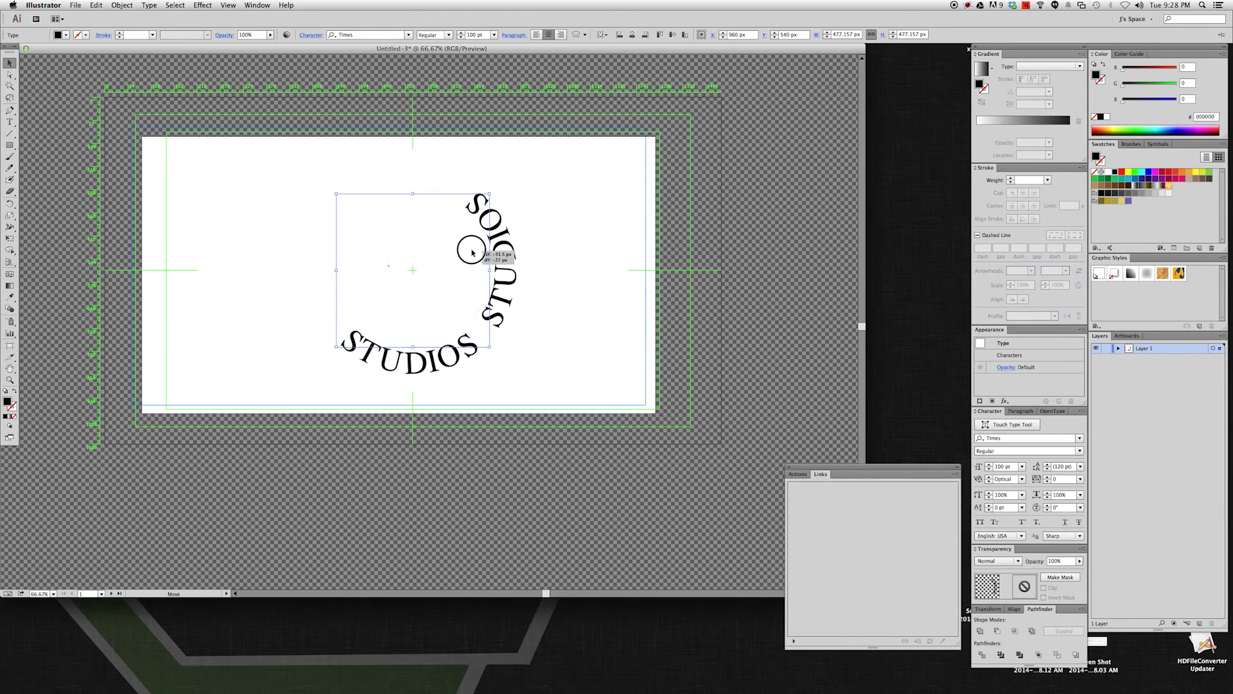
pyautogui.click(481, 256)
pyautogui.moveTo(480, 257); pyautogui.dragTo(483, 264)
pyautogui.press('v')
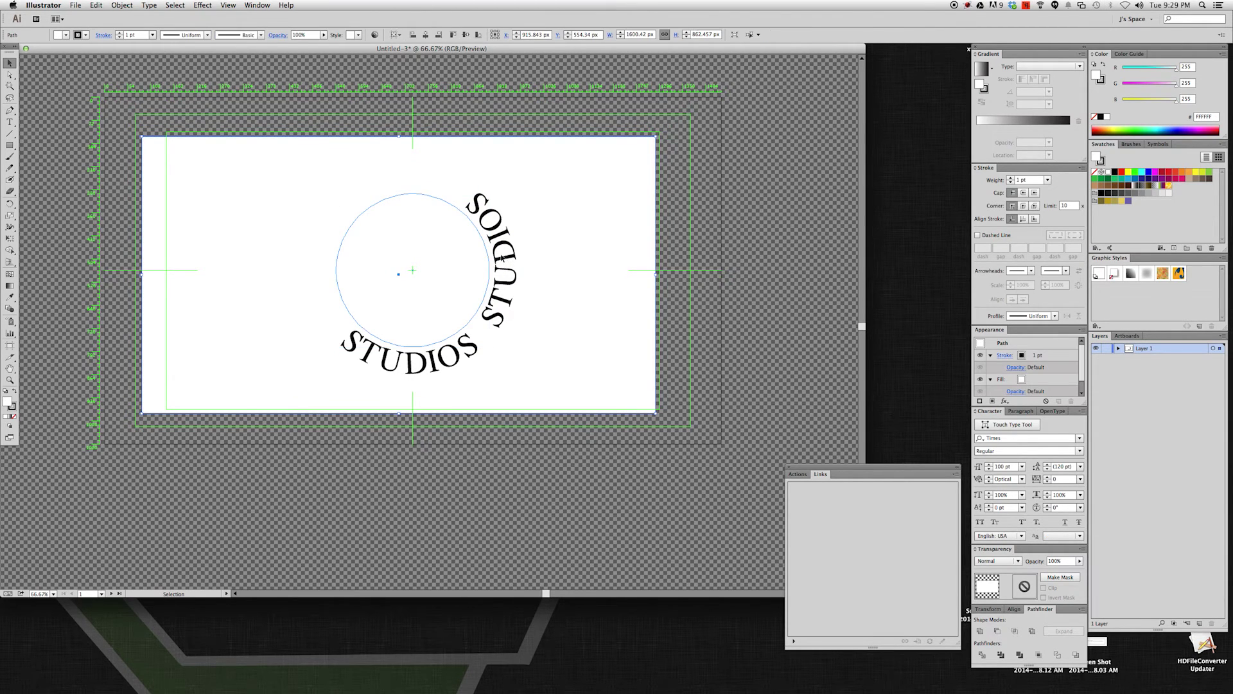
pyautogui.click(483, 263)
pyautogui.moveTo(483, 263); pyautogui.dragTo(413, 190)
pyautogui.press('super+z')
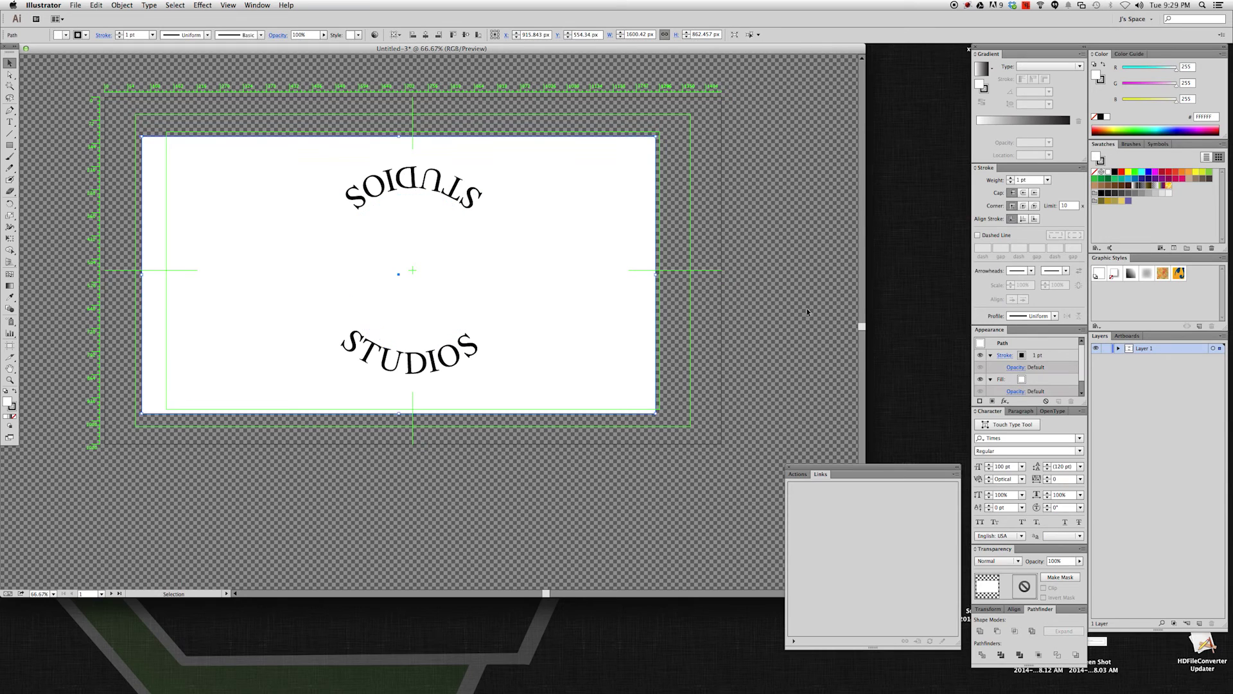
# Lock the white background path and the bottom STUDIOS in the Layers panel.
pyautogui.click(1126, 336)
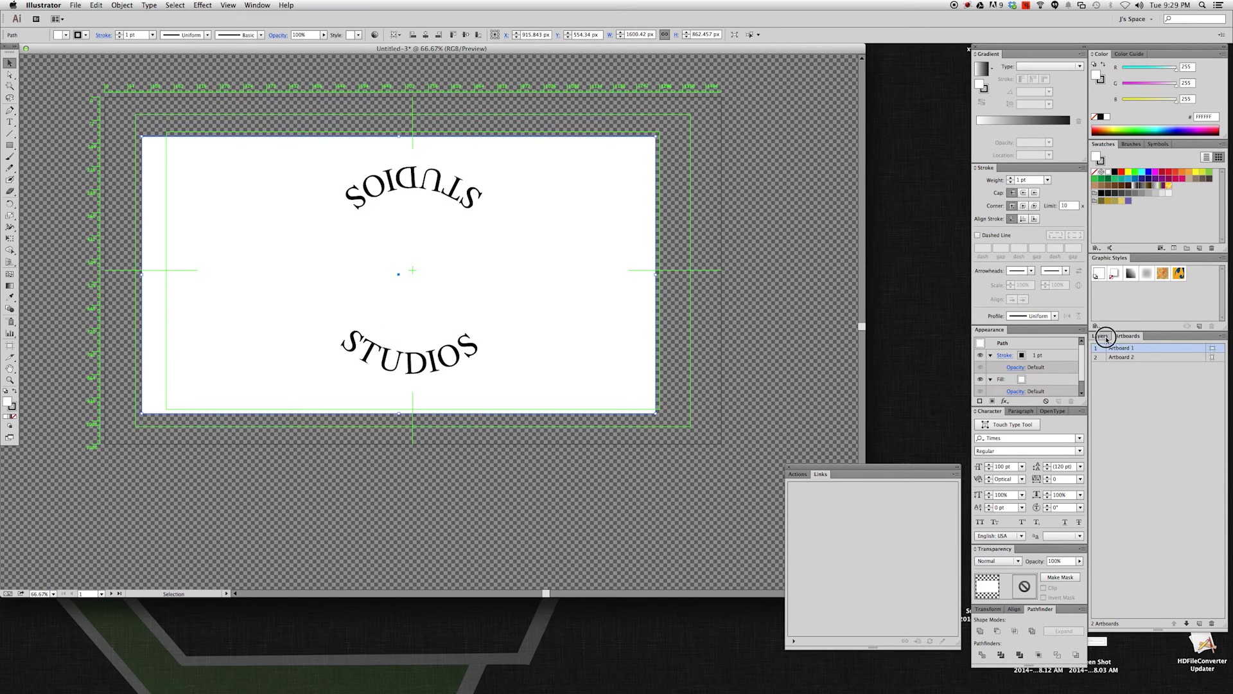
pyautogui.click(1100, 336)
pyautogui.click(1118, 348)
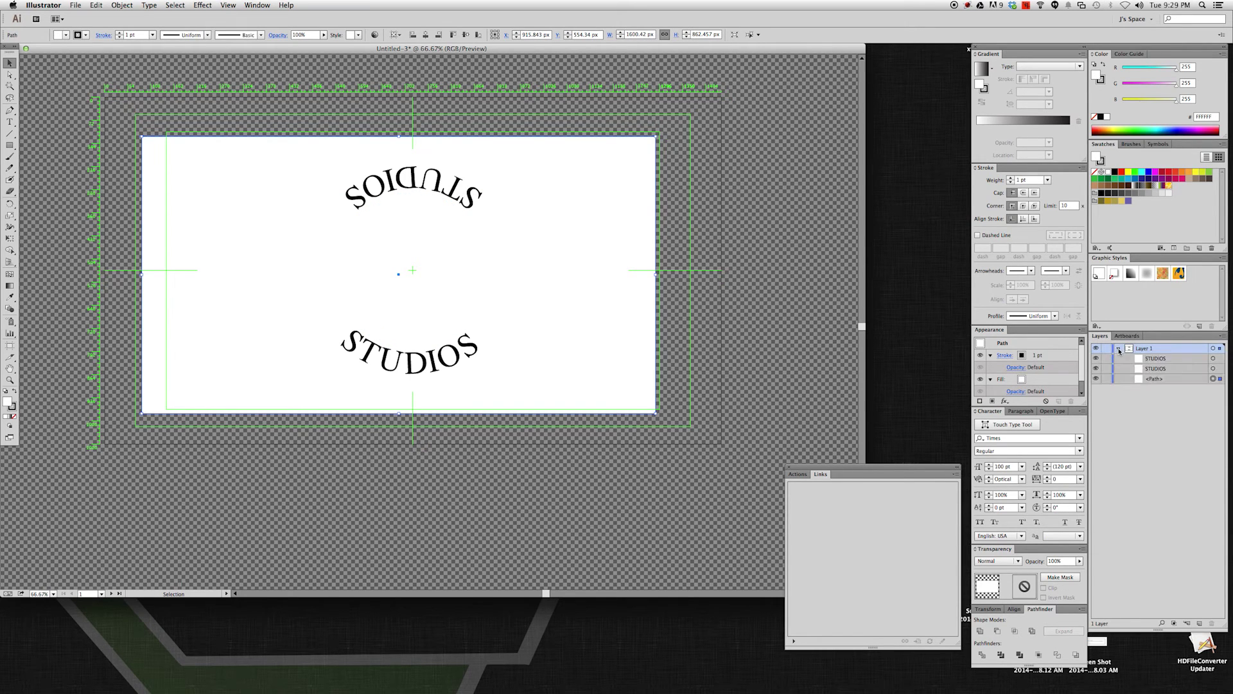
pyautogui.click(1106, 378)
pyautogui.click(1106, 368)
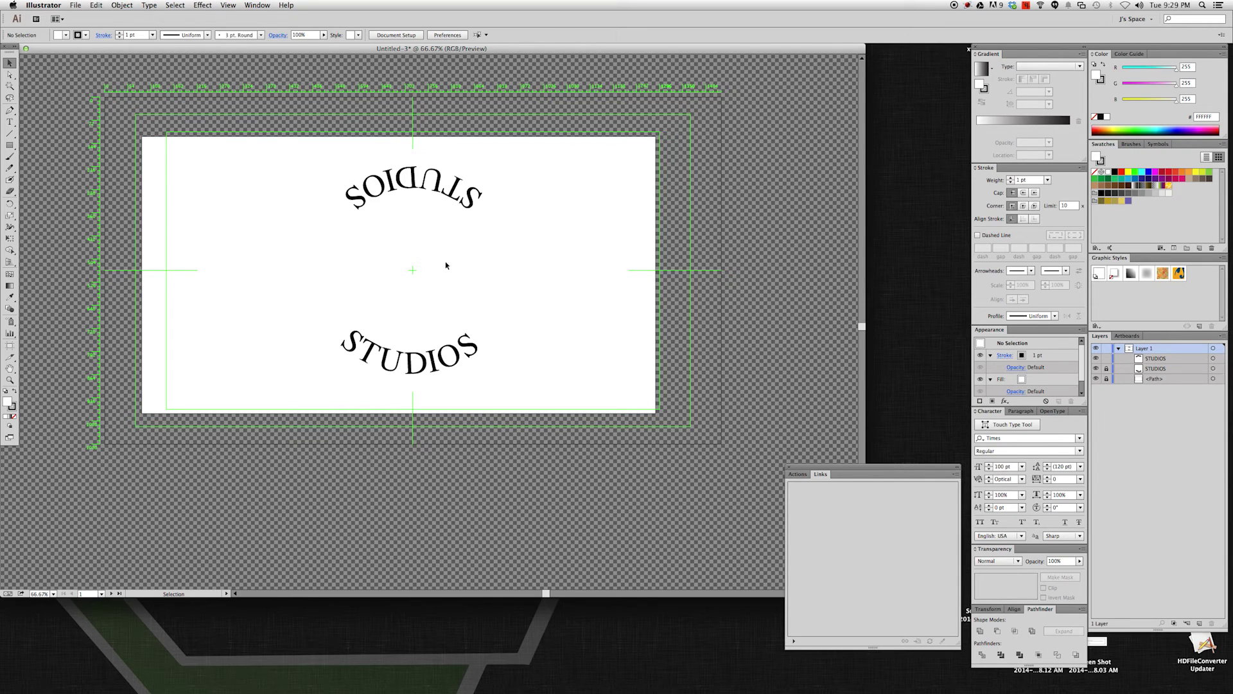
pyautogui.click(411, 203)
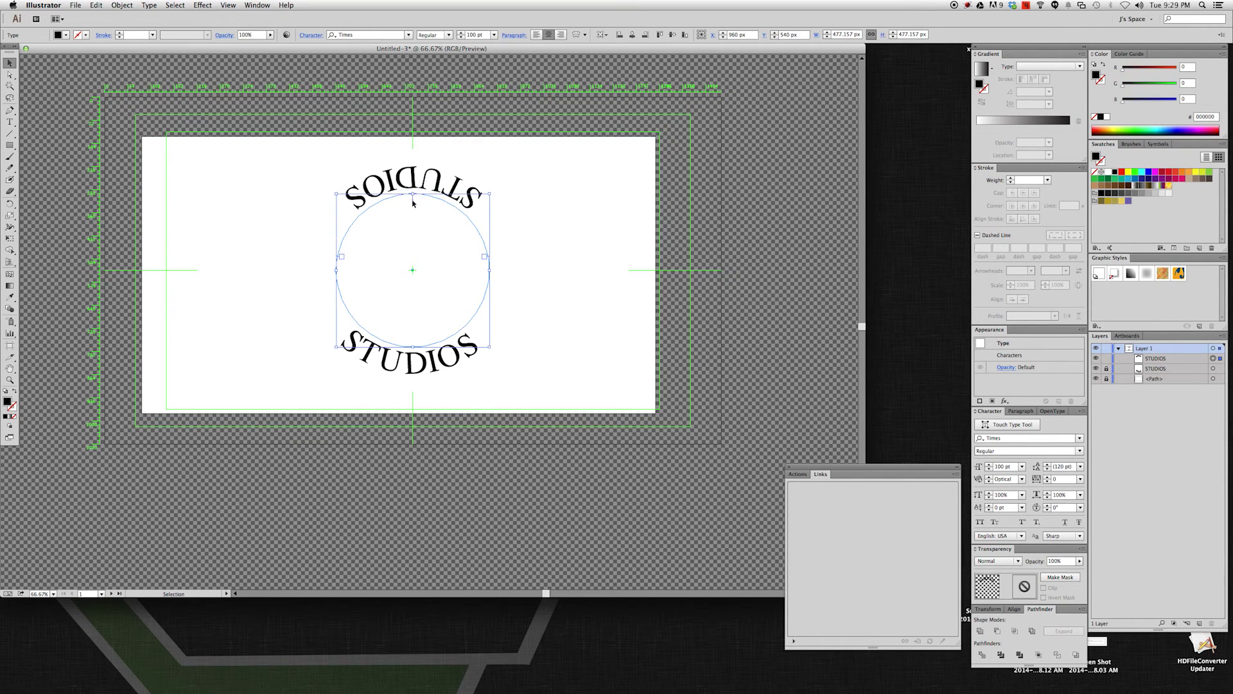
# Flip the top copy upright across the circle and retype its word as VINTAGE.
pyautogui.moveTo(412, 202); pyautogui.dragTo(411, 188)
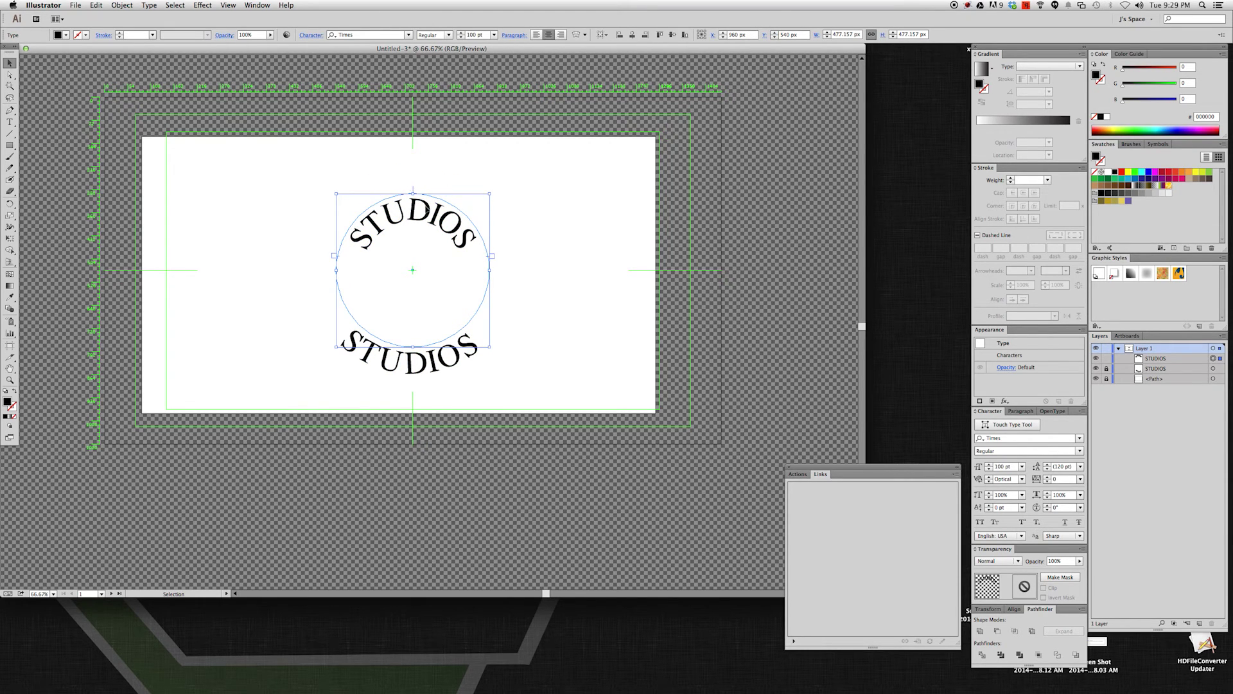
pyautogui.doubleClick(424, 212)
pyautogui.doubleClick(424, 212)
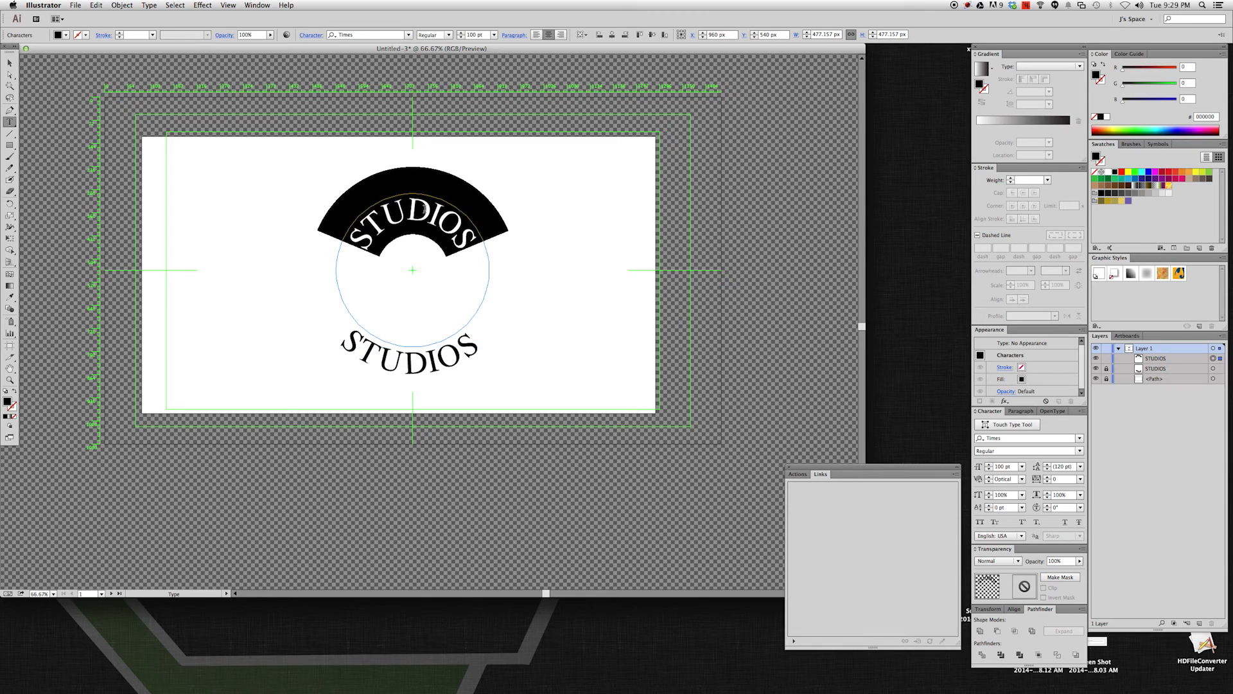
pyautogui.write('VINTAGE')
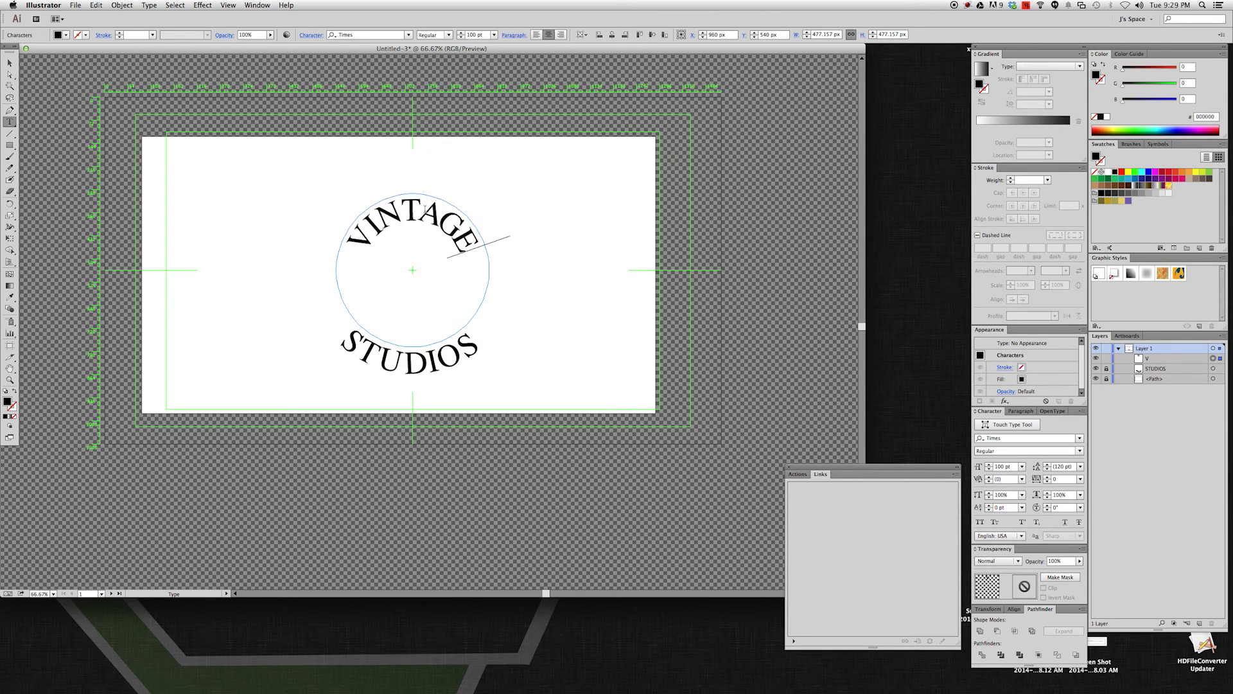
pyautogui.doubleClick(425, 208)
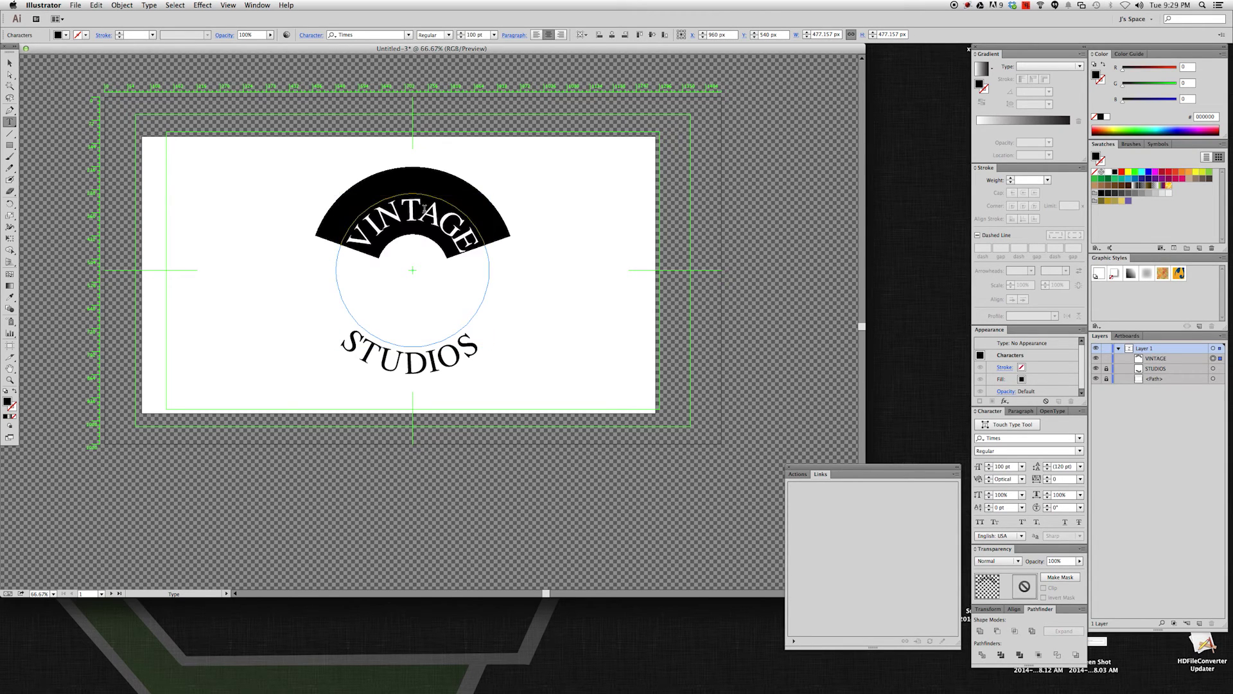
pyautogui.click(199, 6)
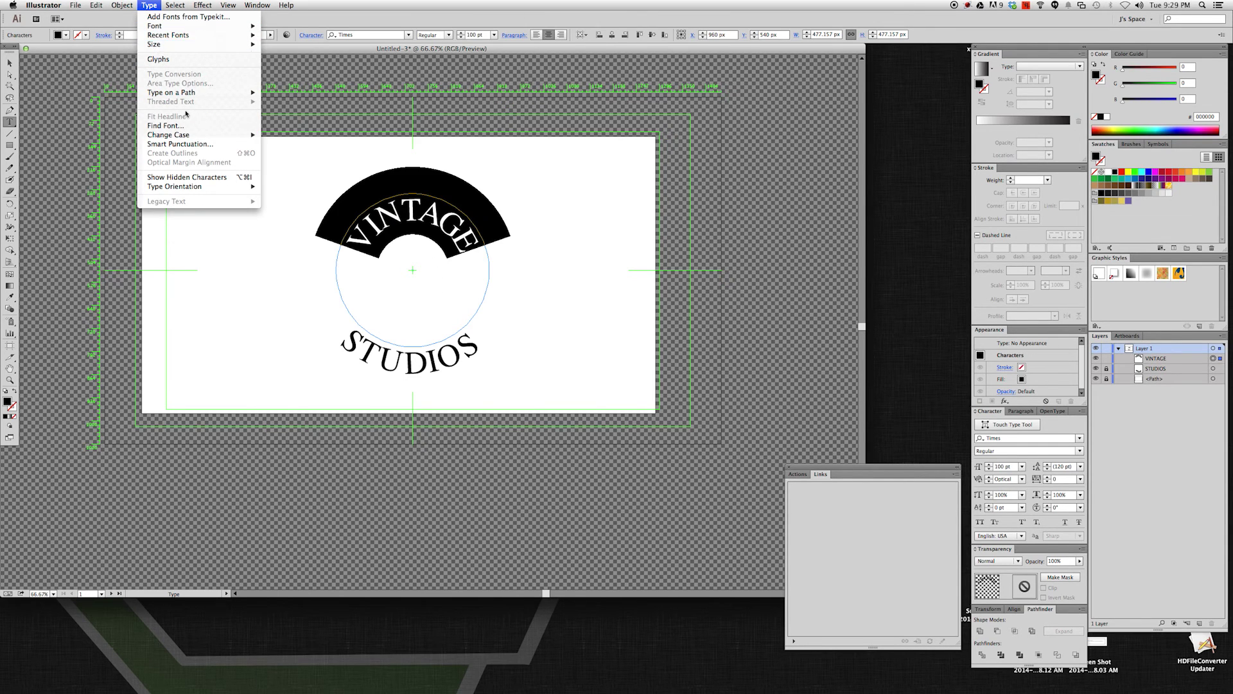
# Set VINTAGE's Align to Path option to Center, then lock VINTAGE in the Layers panel.
pyautogui.moveTo(193, 93)
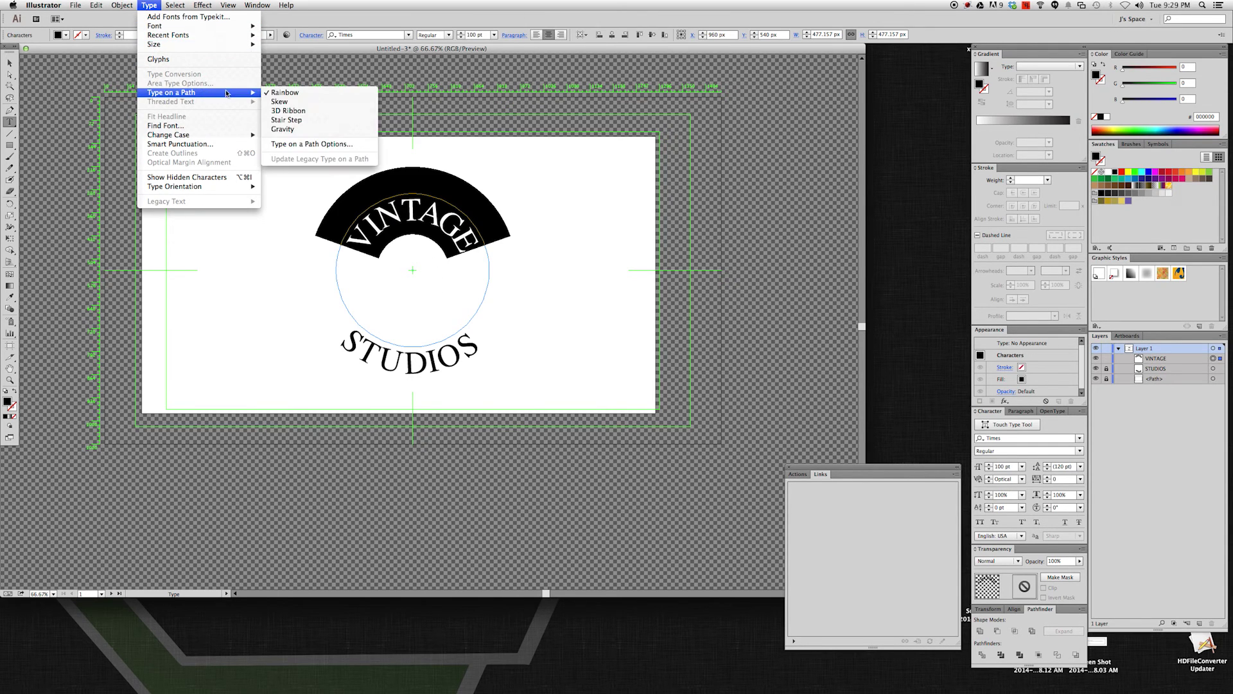
pyautogui.click(306, 145)
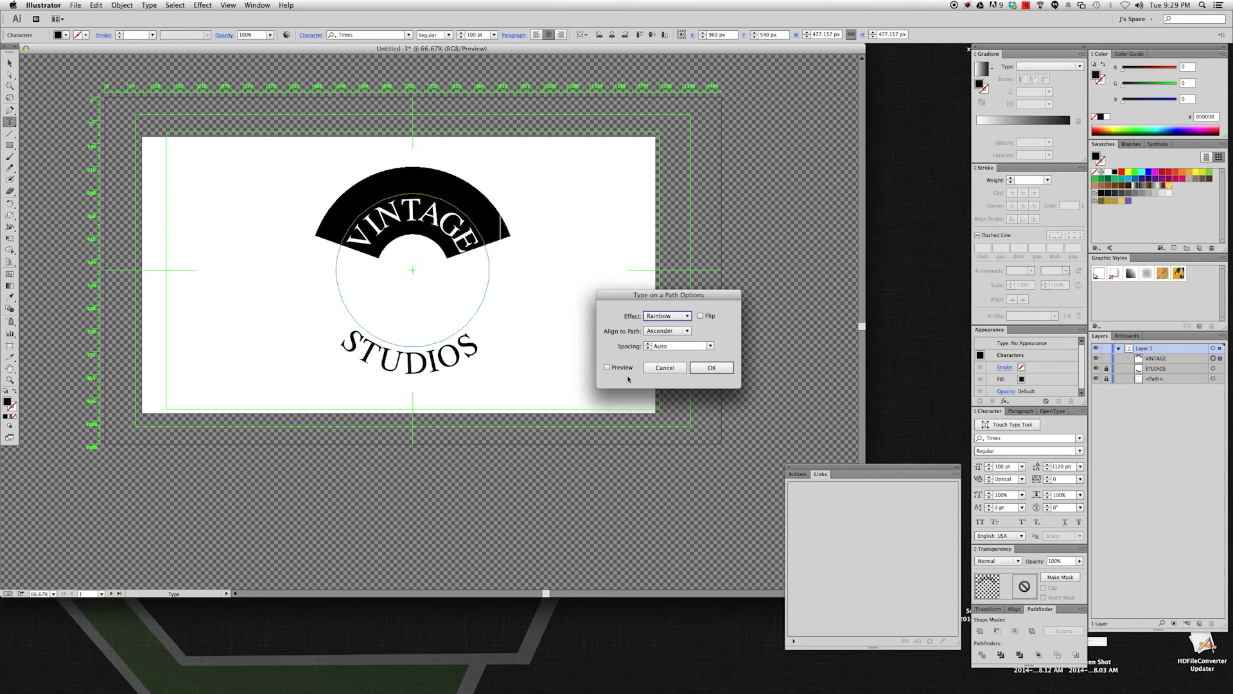
pyautogui.click(668, 330)
pyautogui.click(676, 356)
pyautogui.click(607, 367)
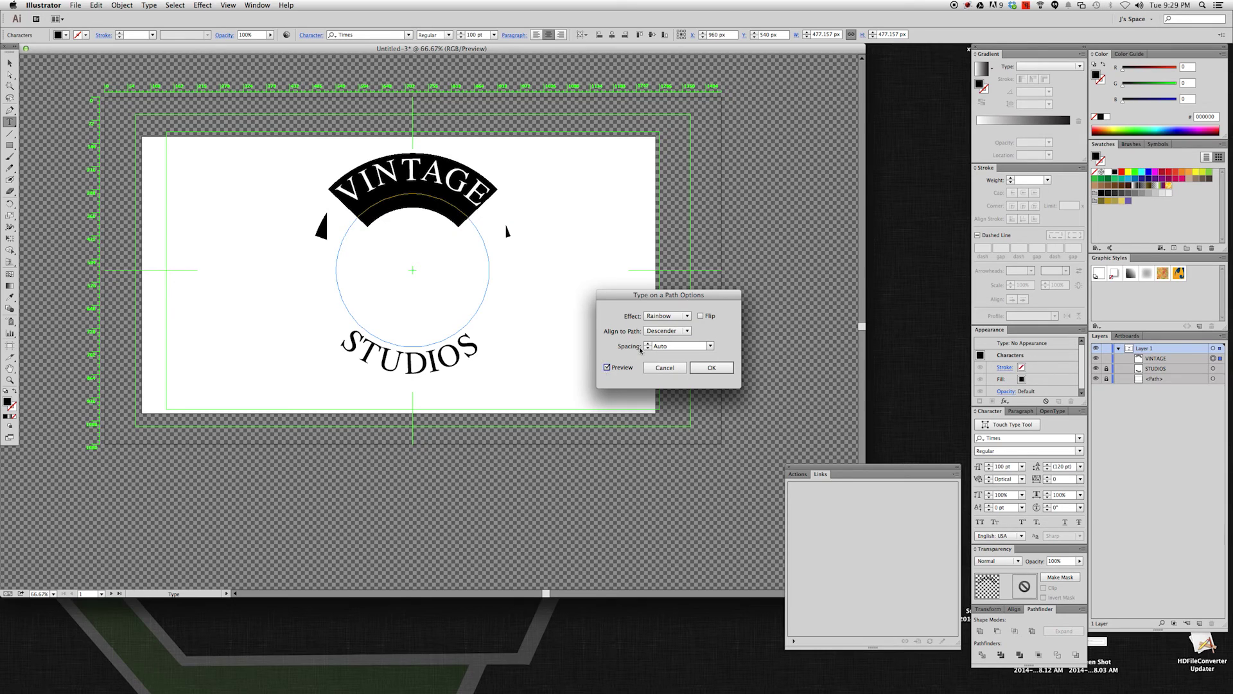
pyautogui.click(668, 330)
pyautogui.click(671, 349)
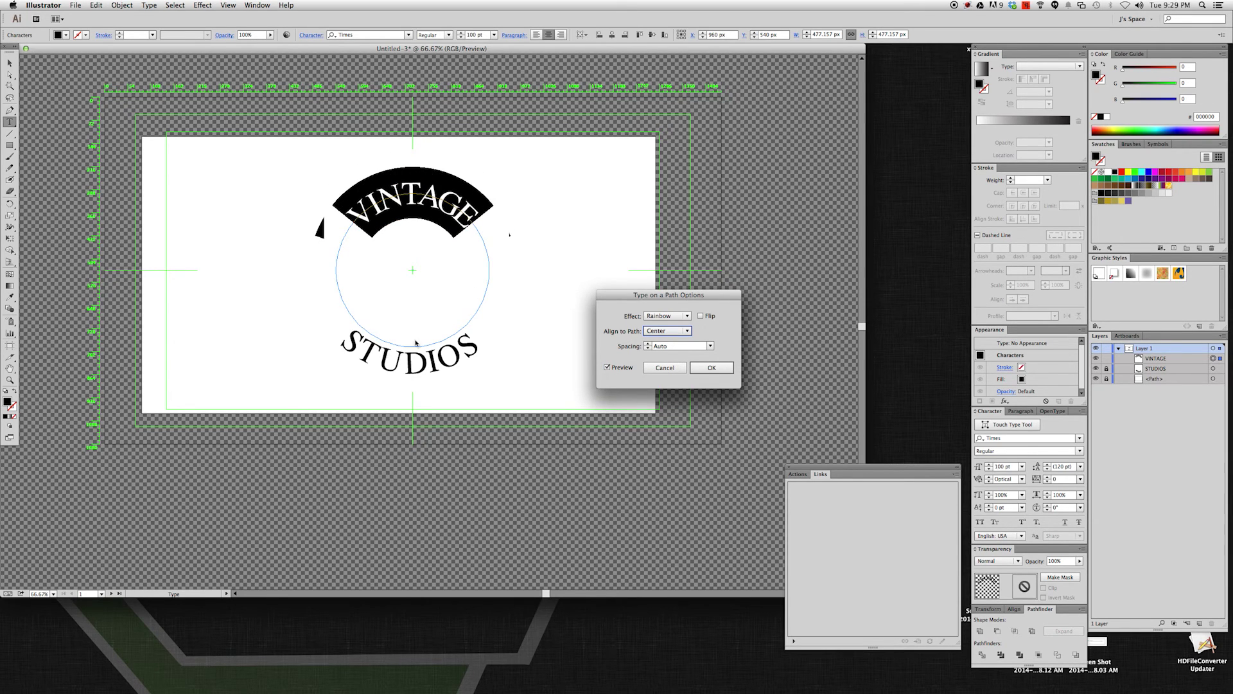
pyautogui.click(706, 367)
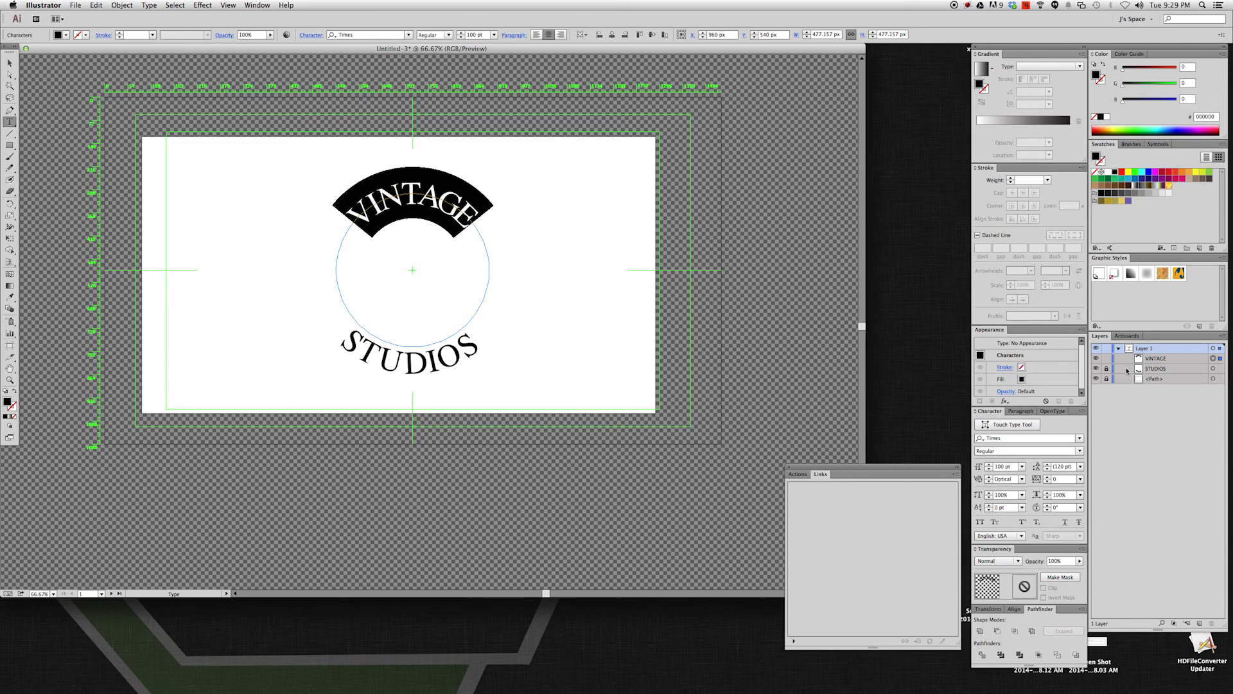
pyautogui.click(1106, 359)
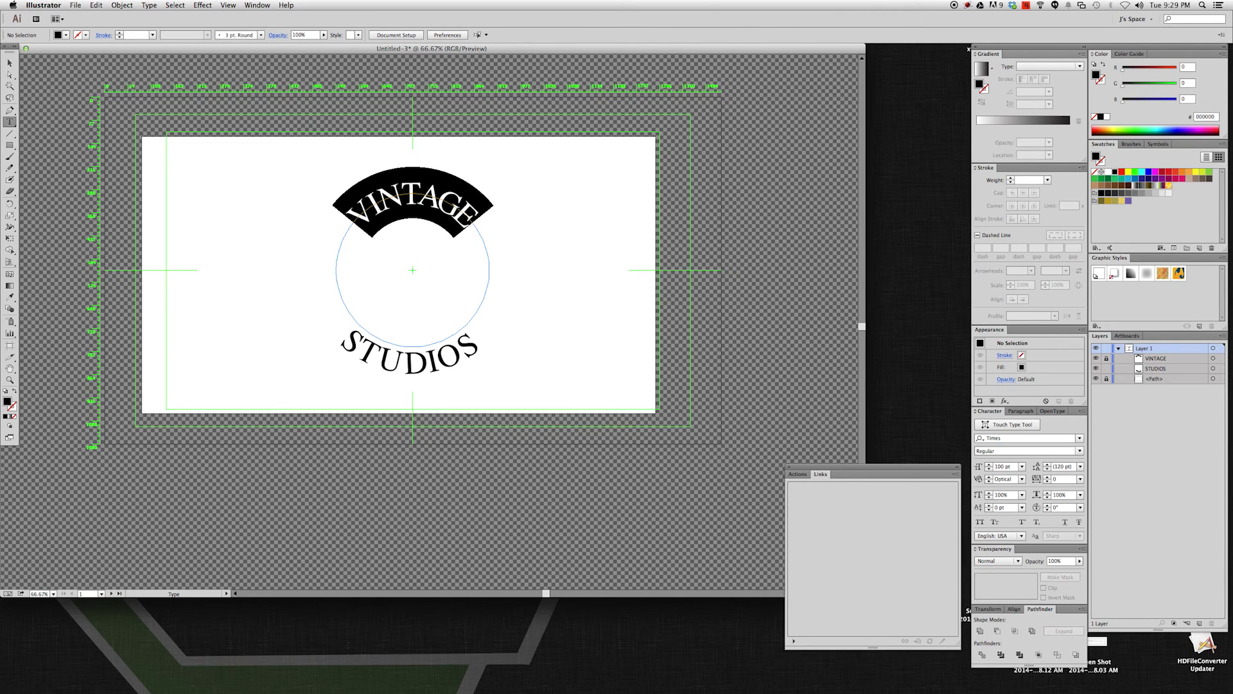
# Select the STUDIOS text and set its Type on a Path alignment to Center.
pyautogui.click(1214, 368)
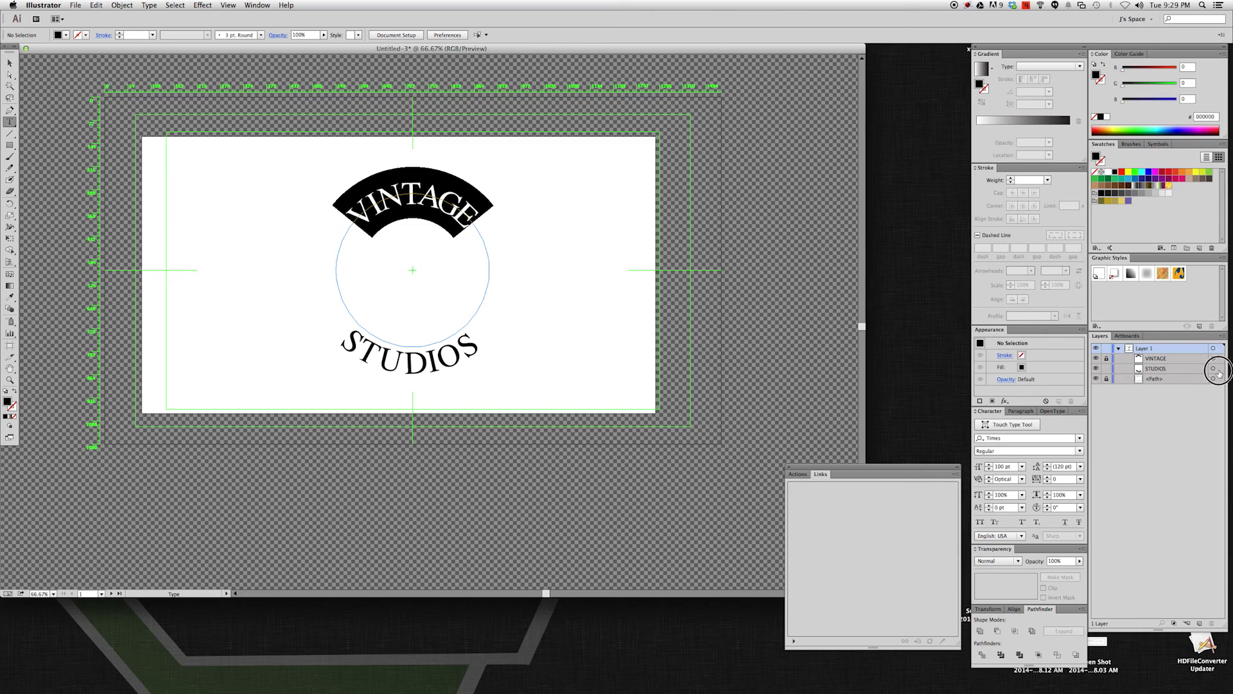
pyautogui.click(388, 358)
pyautogui.press('super+a')
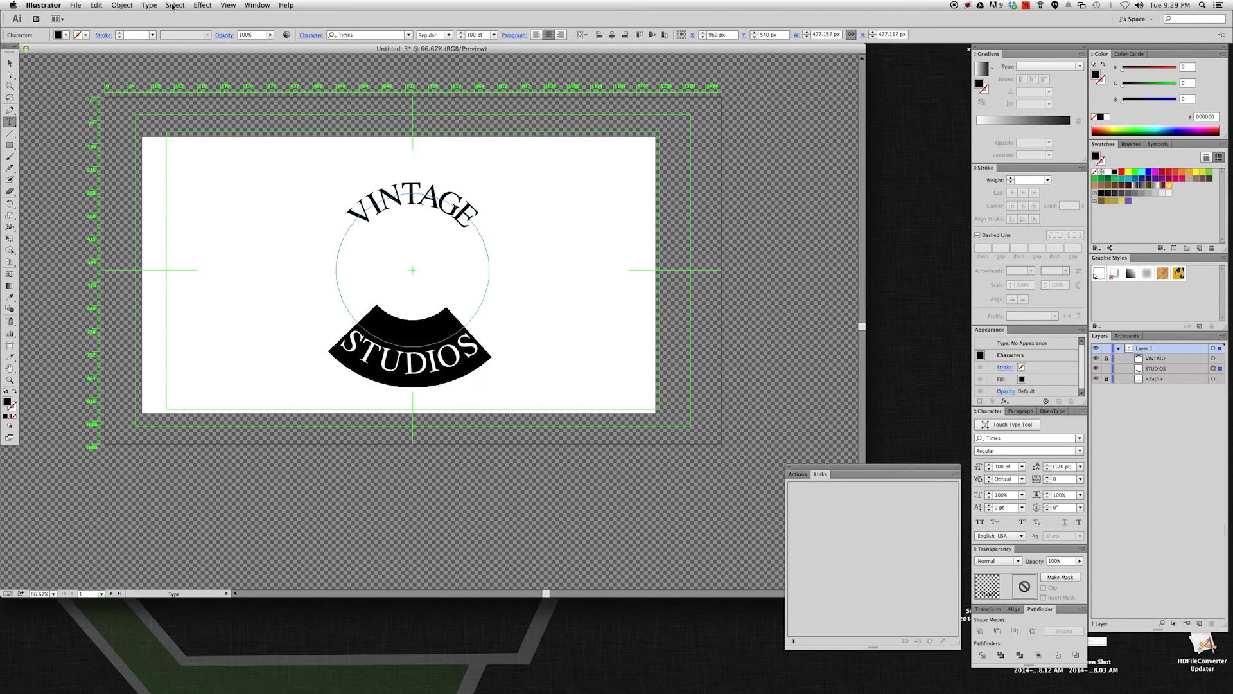
pyautogui.click(149, 5)
pyautogui.moveTo(186, 92)
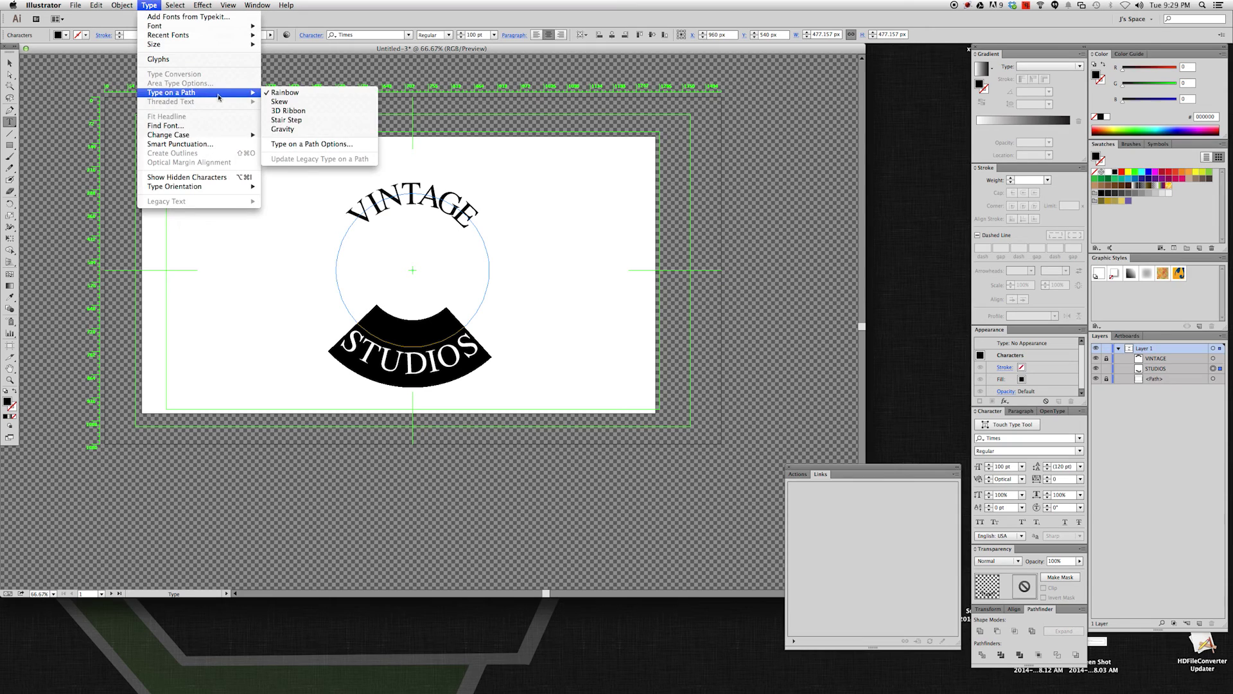
pyautogui.click(293, 144)
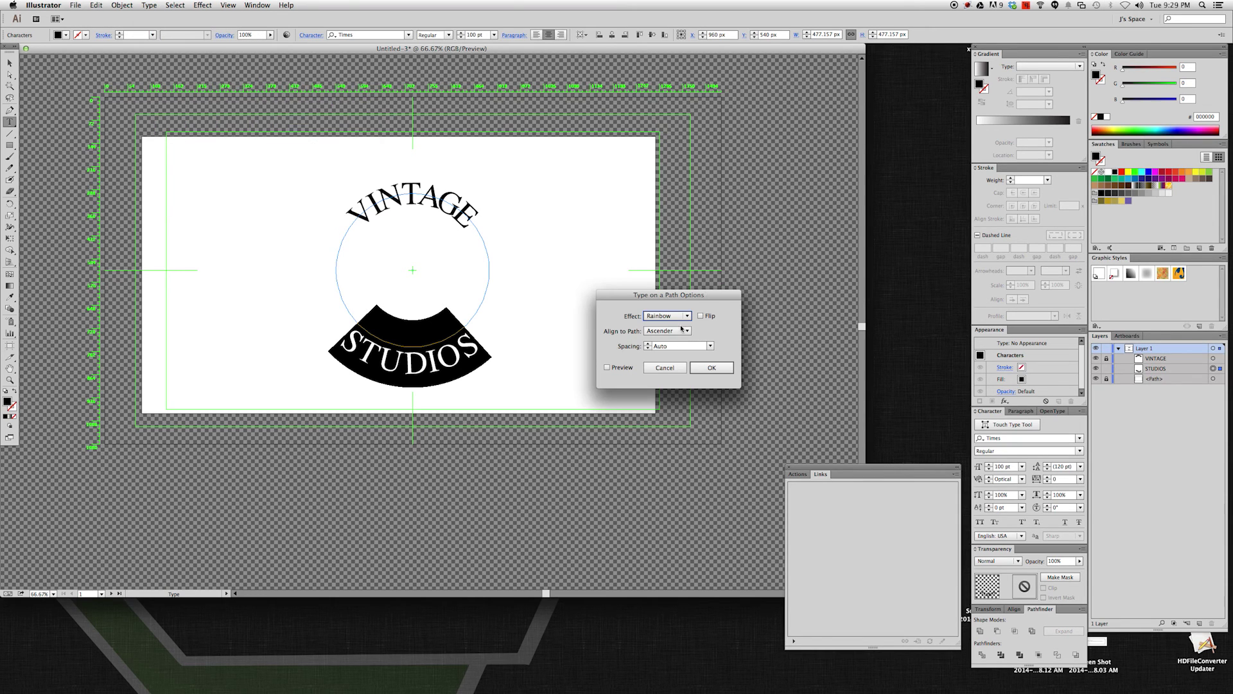
pyautogui.click(682, 329)
pyautogui.click(669, 354)
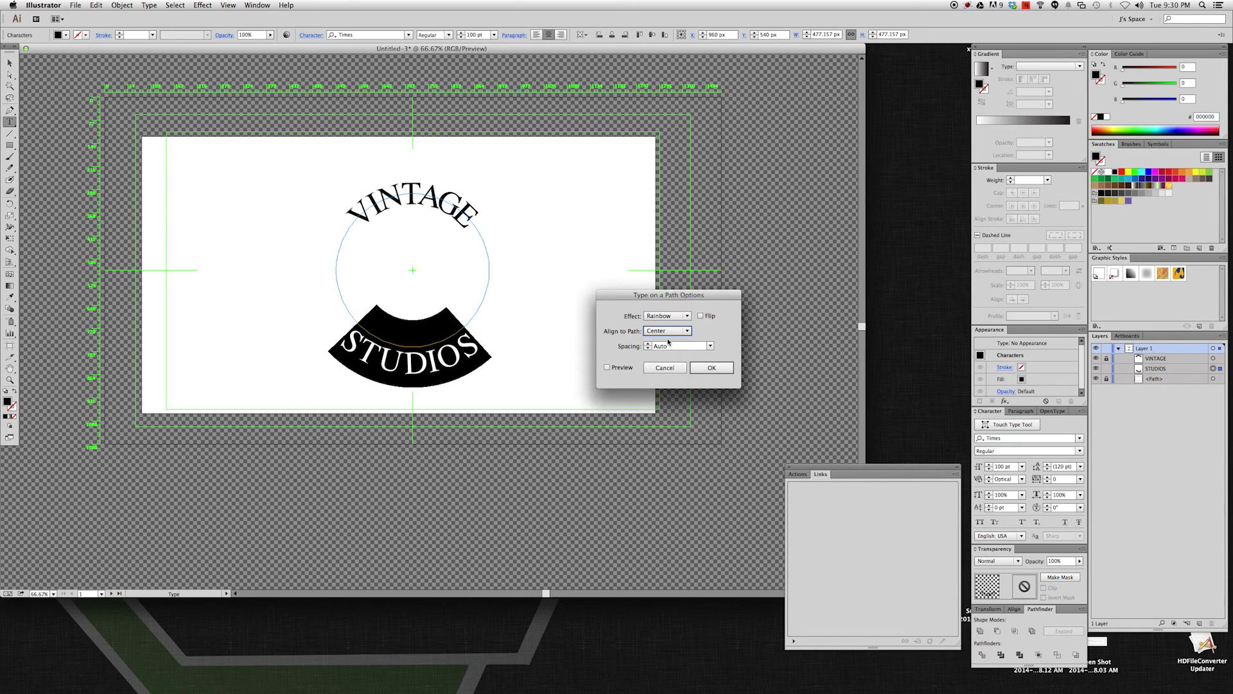
pyautogui.click(607, 367)
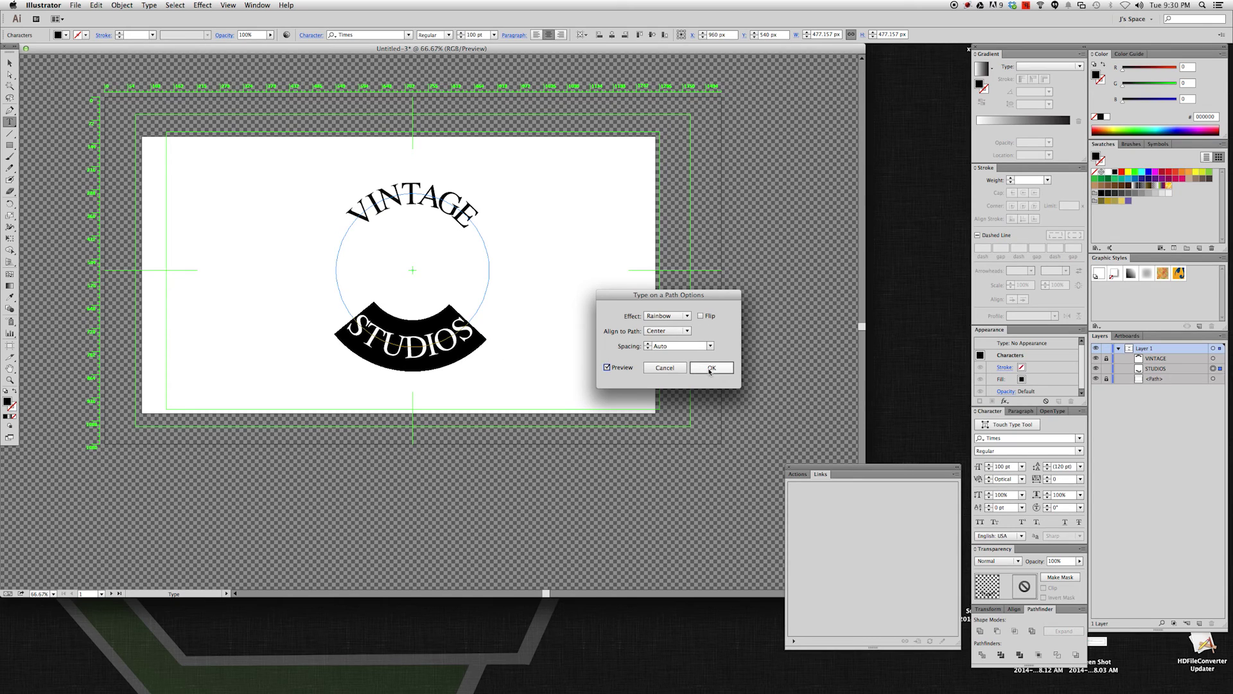
# Give STUDIOS 36 pt path spacing and confirm the options.
pyautogui.click(710, 346)
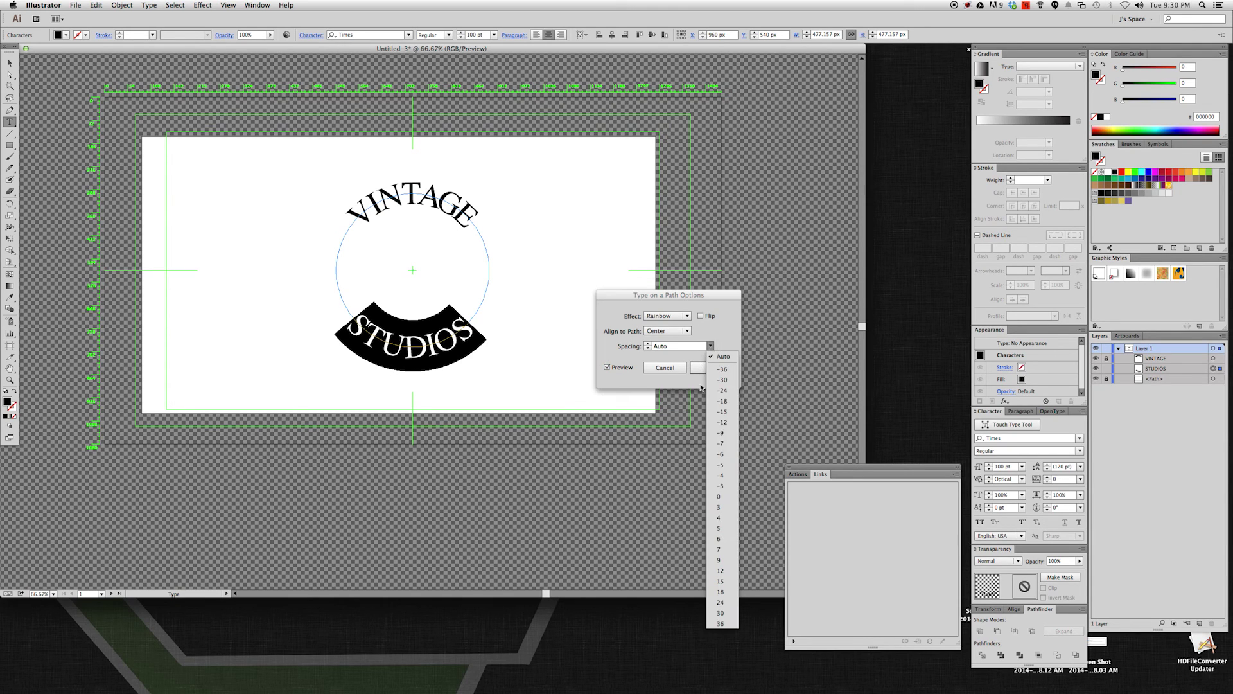
pyautogui.click(722, 582)
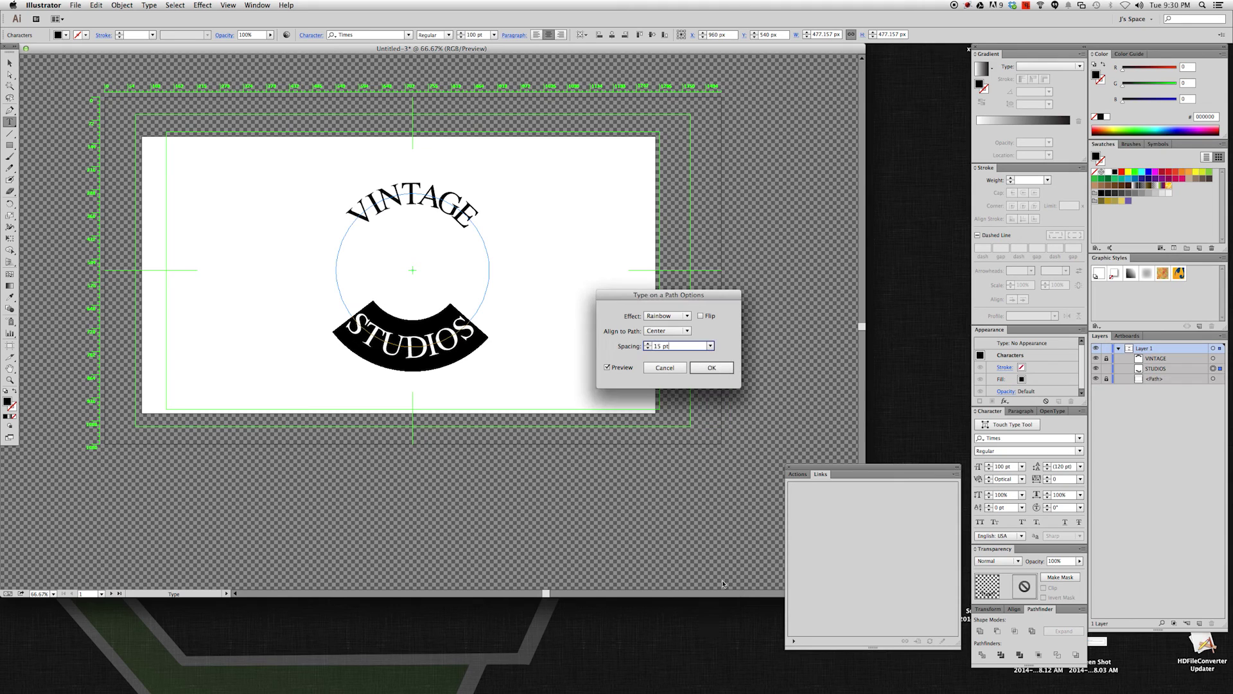
pyautogui.click(710, 346)
pyautogui.click(721, 624)
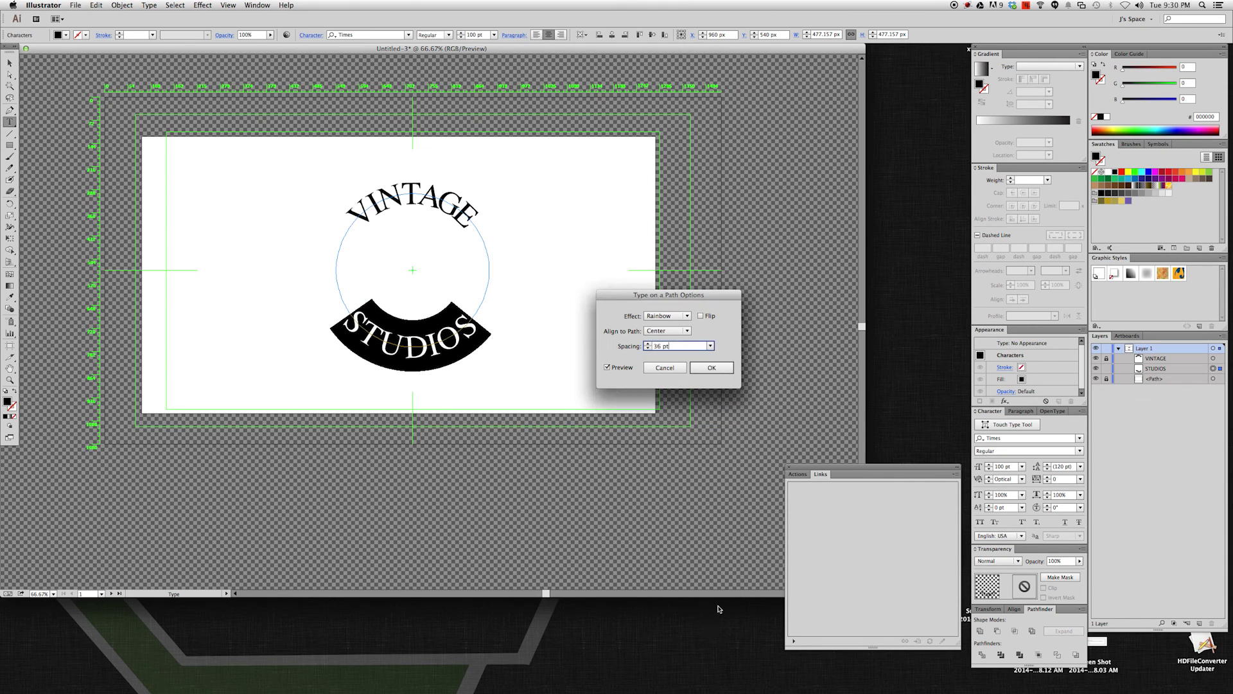
pyautogui.click(702, 363)
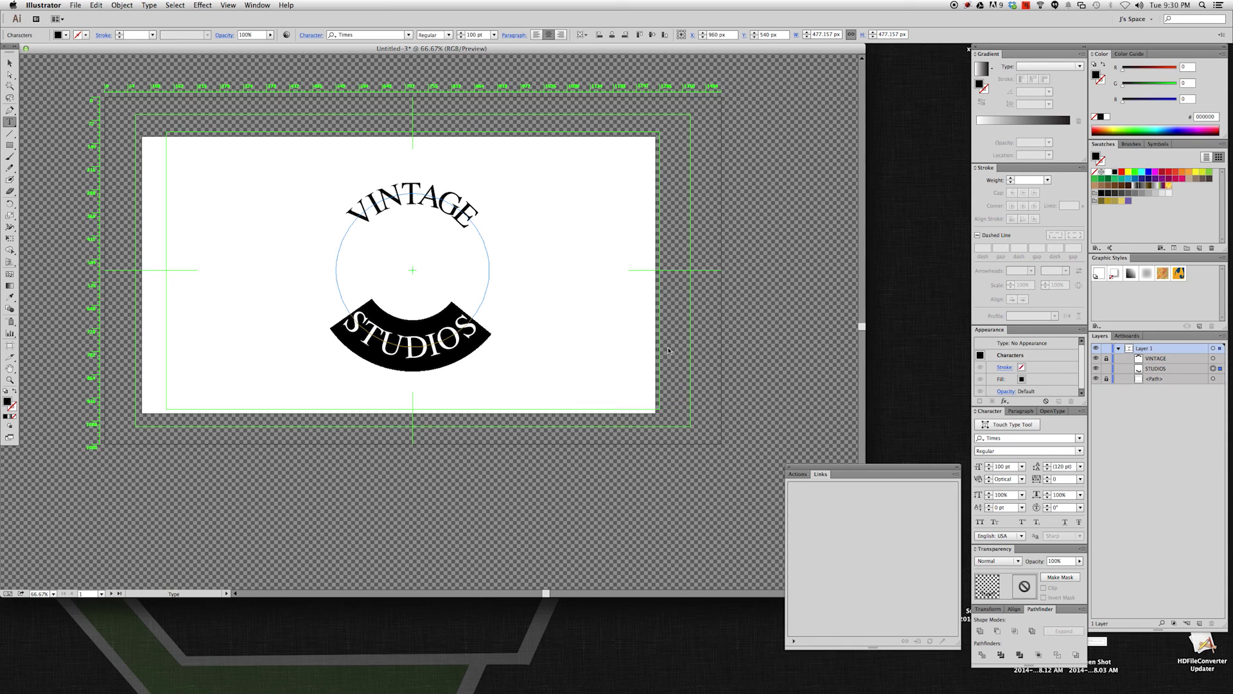
pyautogui.click(10, 63)
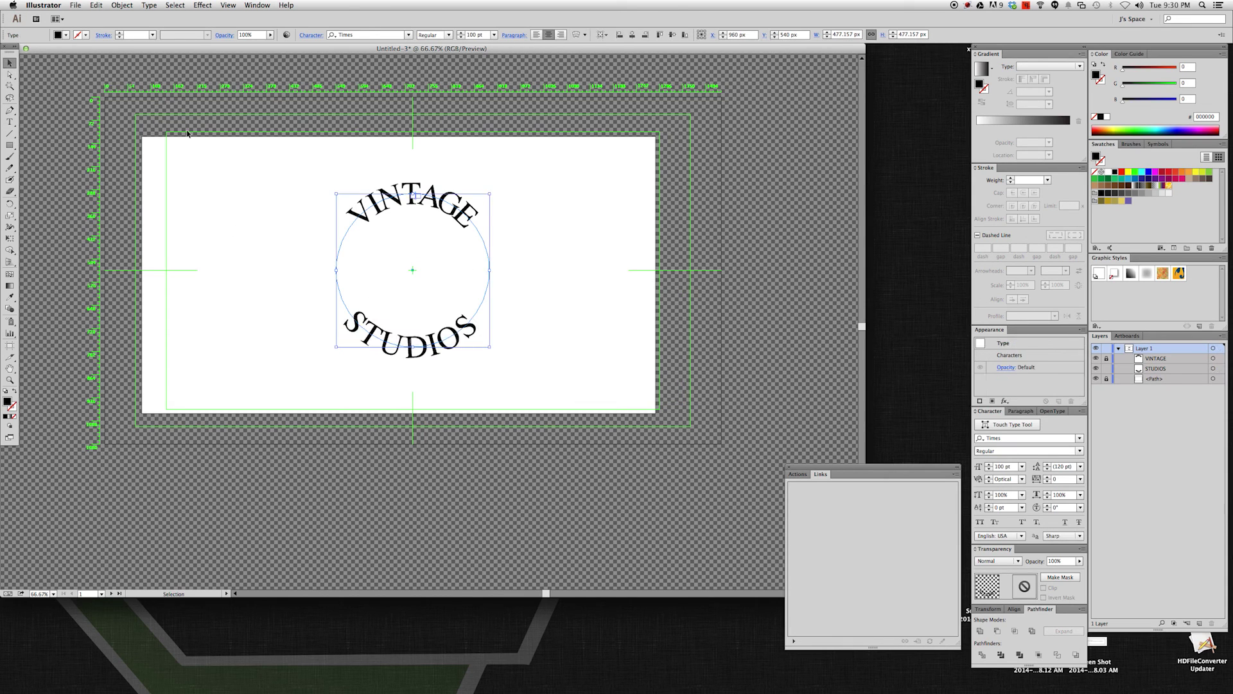
# Deselect everything and hide the white background <Path> in the Layers panel.
pyautogui.click(438, 304)
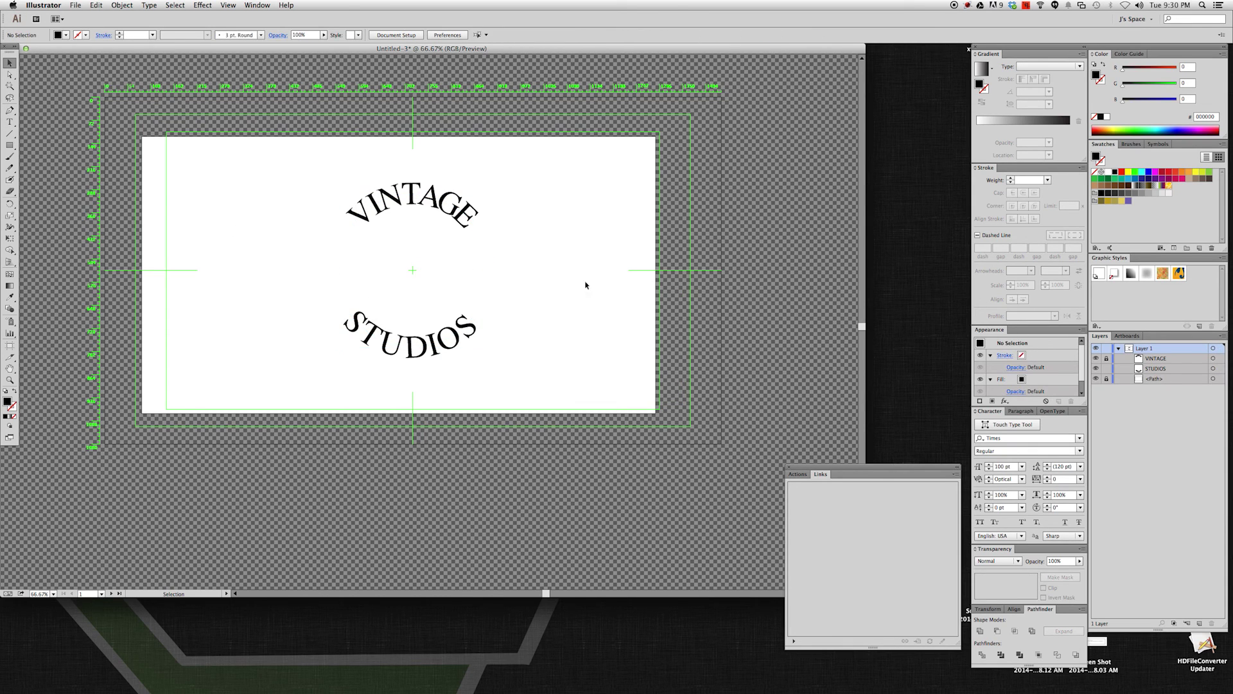
pyautogui.click(1095, 378)
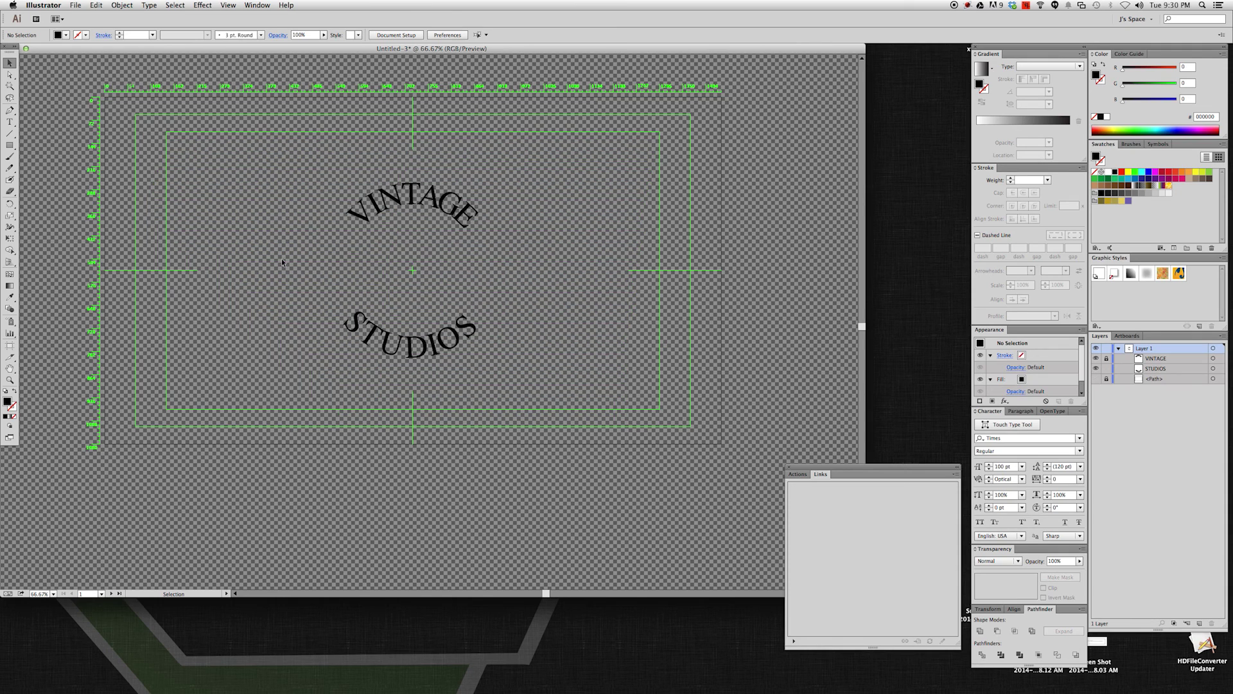